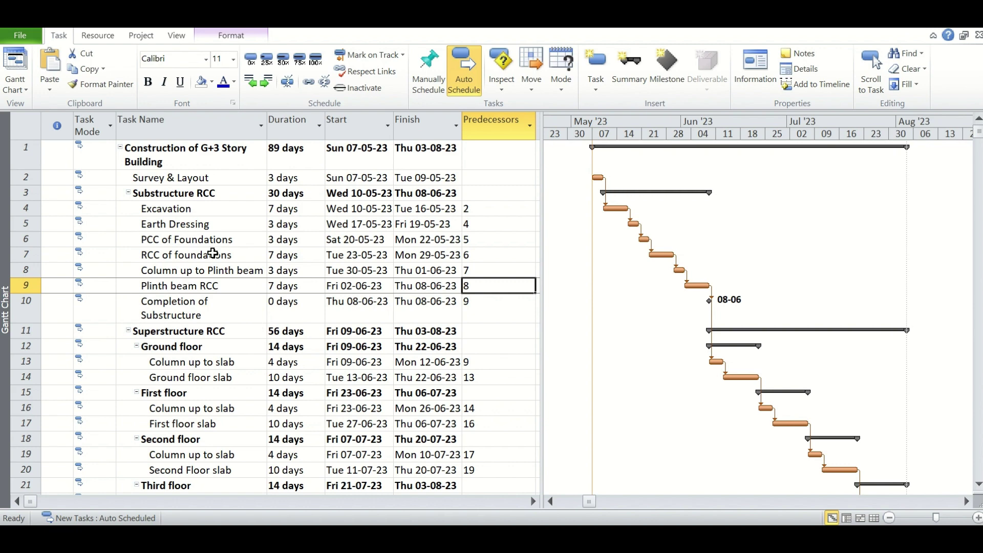
# - Look over the schedule, selecting PCC of Foundations and leaving the project title unchanged
pyautogui.click(213, 237)
pyautogui.scroll(-1, 200, 324)
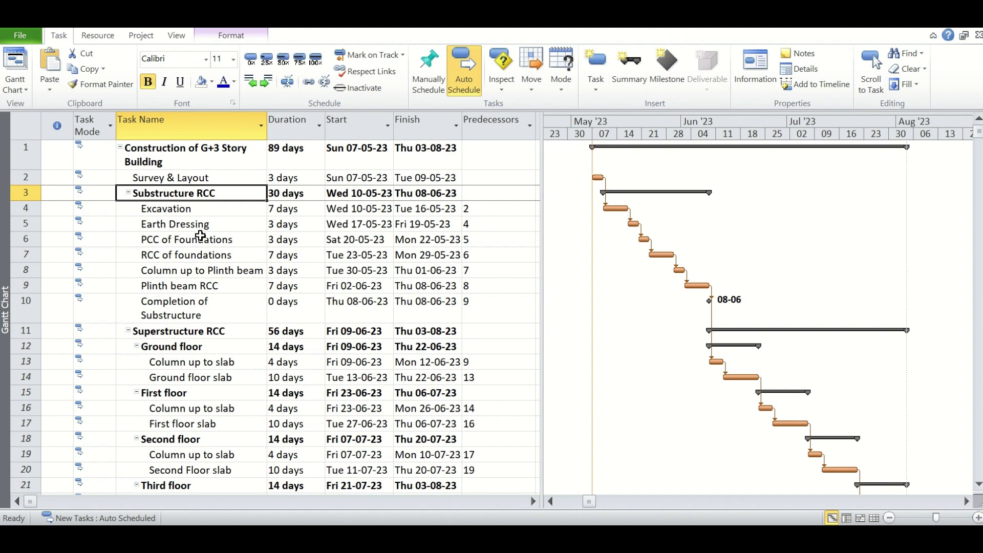
pyautogui.click(231, 163)
pyautogui.click(247, 200)
# - Make the Completion of Substructure and Completion of Superstructure milestone rows bold
pyautogui.click(20, 307)
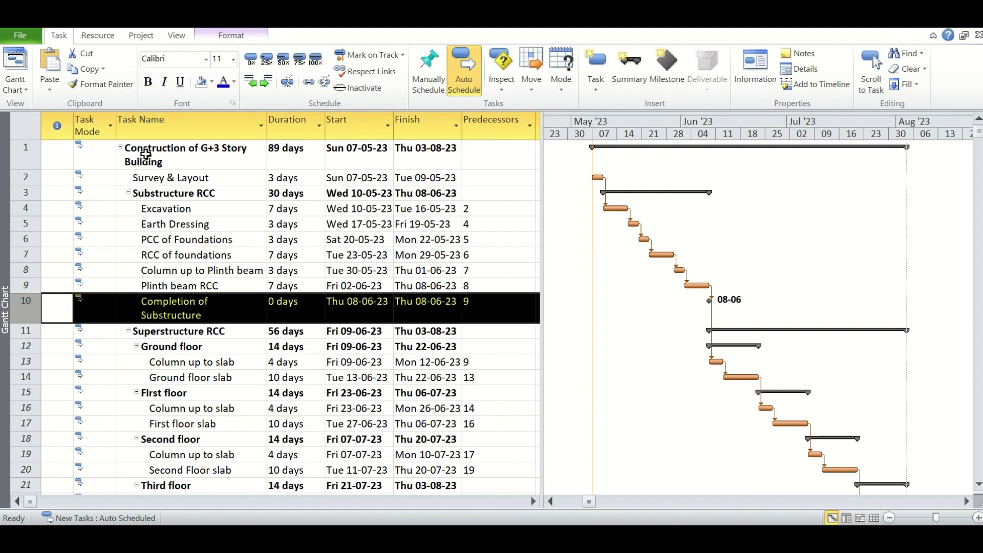
pyautogui.click(148, 82)
pyautogui.scroll(-2, 170, 289)
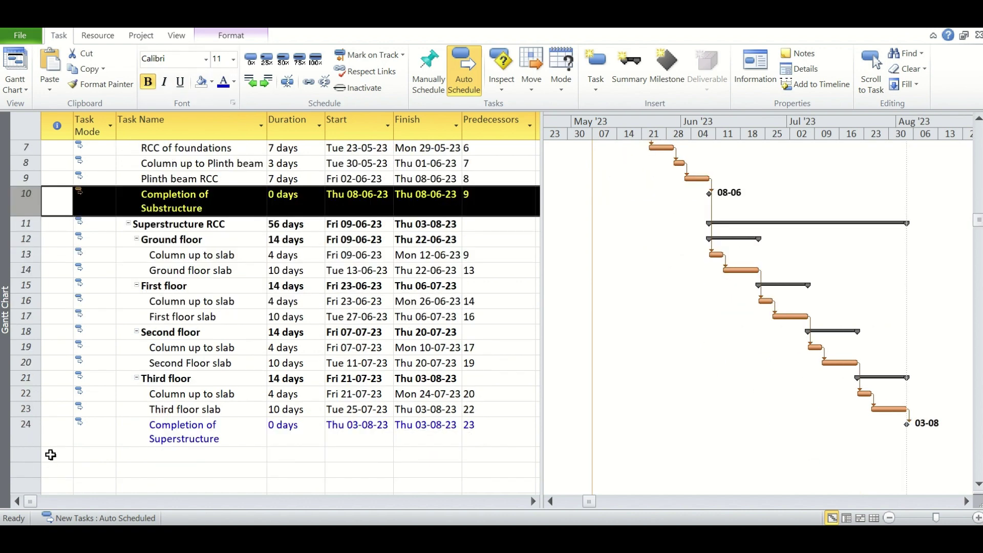
pyautogui.click(23, 431)
pyautogui.click(148, 81)
pyautogui.scroll(2, 178, 237)
pyautogui.click(179, 225)
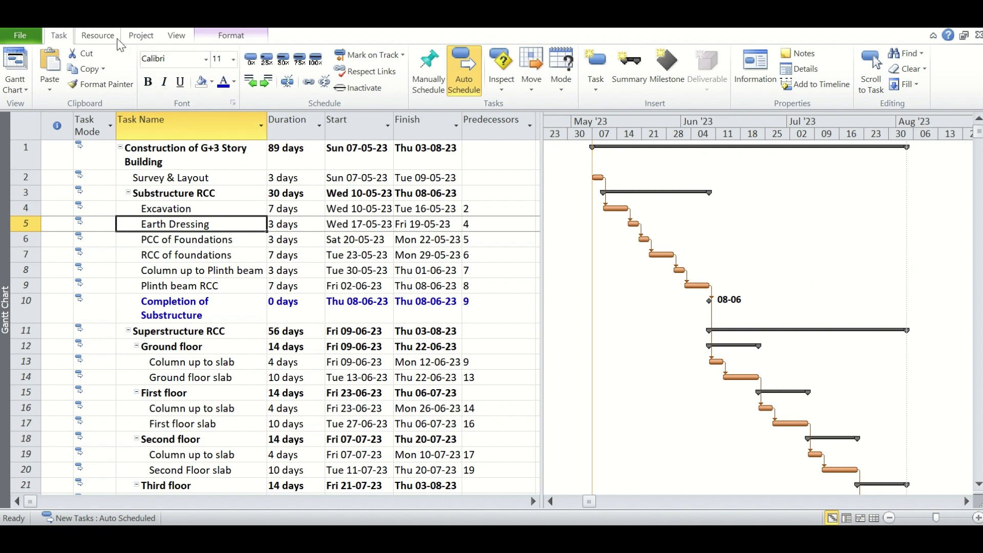
# - Show the Timeline above the Gantt chart and drag its pane taller
pyautogui.click(179, 35)
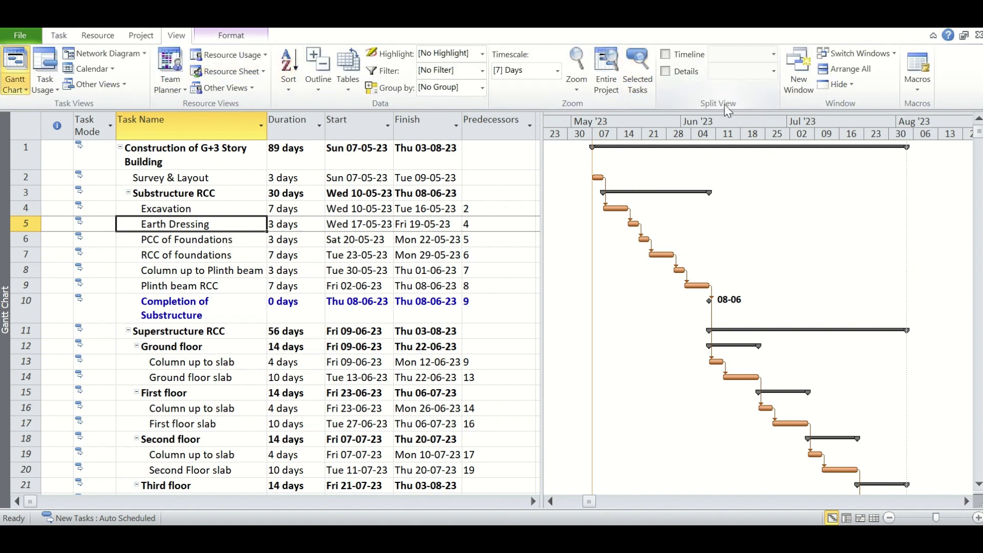
pyautogui.click(686, 55)
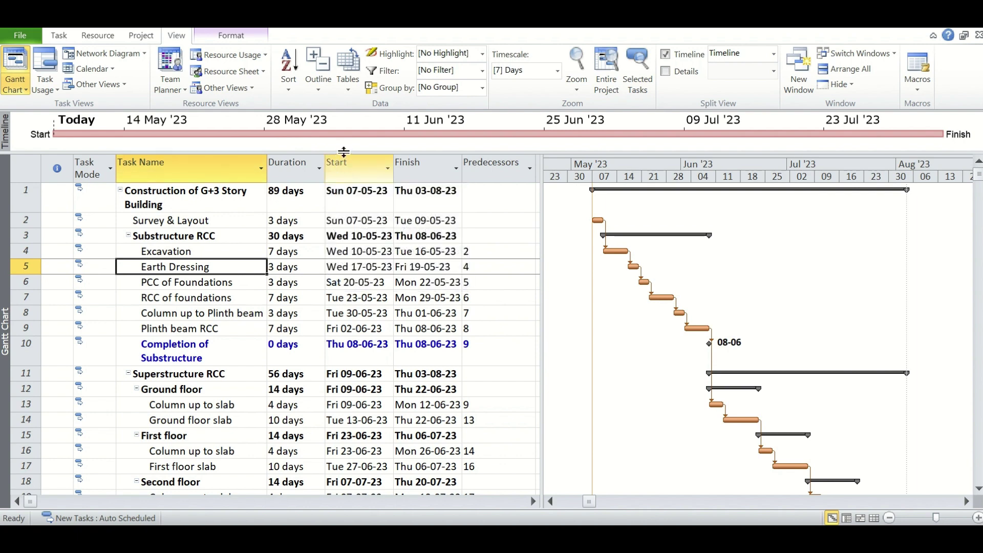
pyautogui.moveTo(343, 152); pyautogui.dragTo(349, 306)
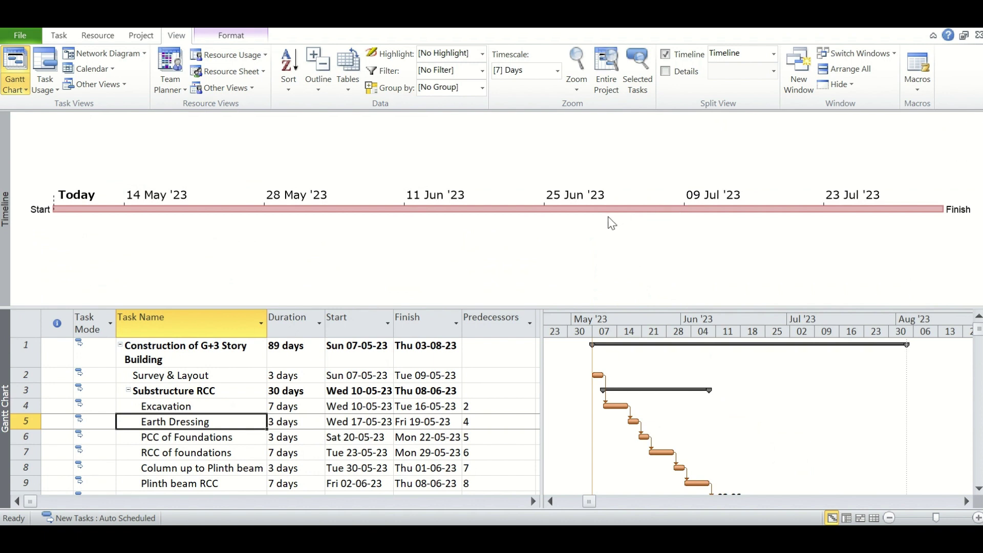
pyautogui.click(398, 236)
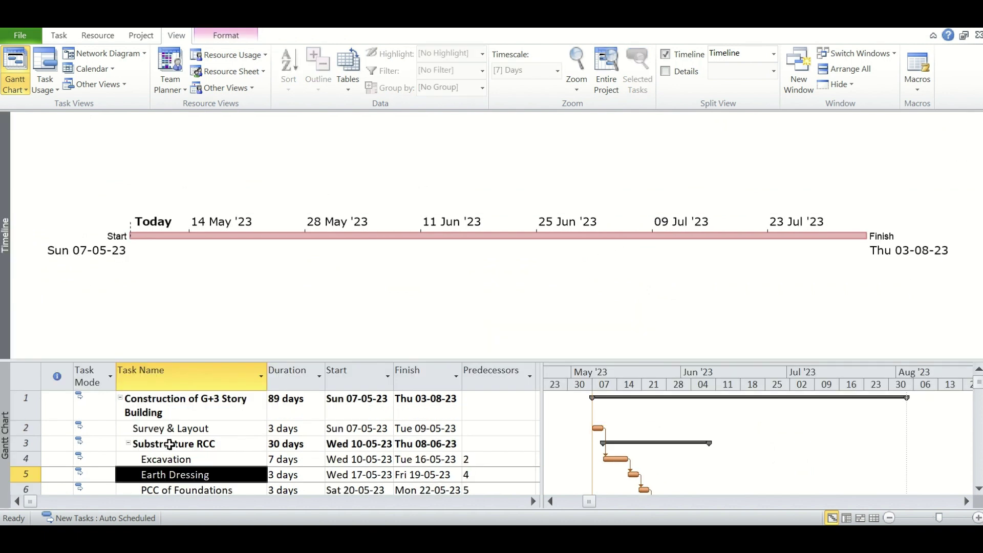
pyautogui.click(197, 439)
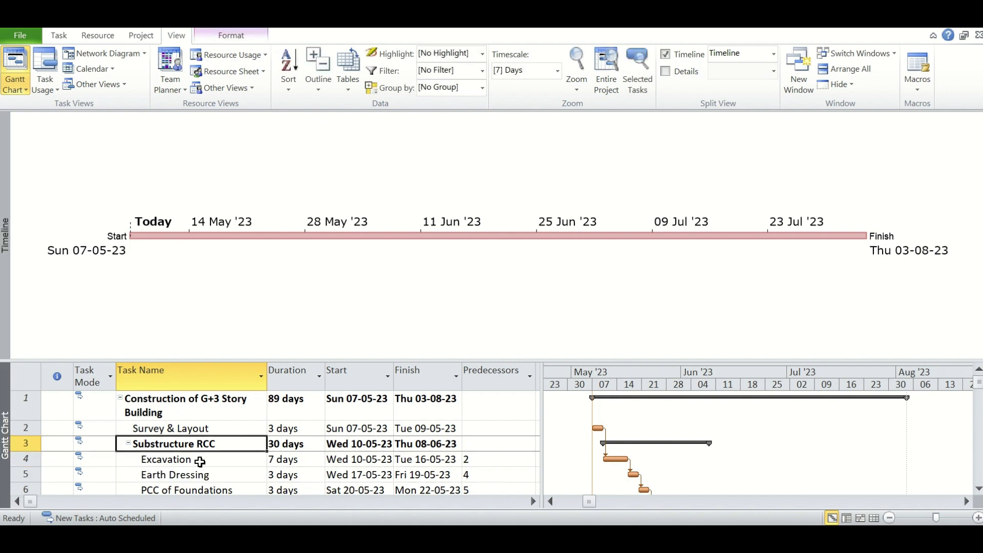
pyautogui.scroll(-1, 199, 462)
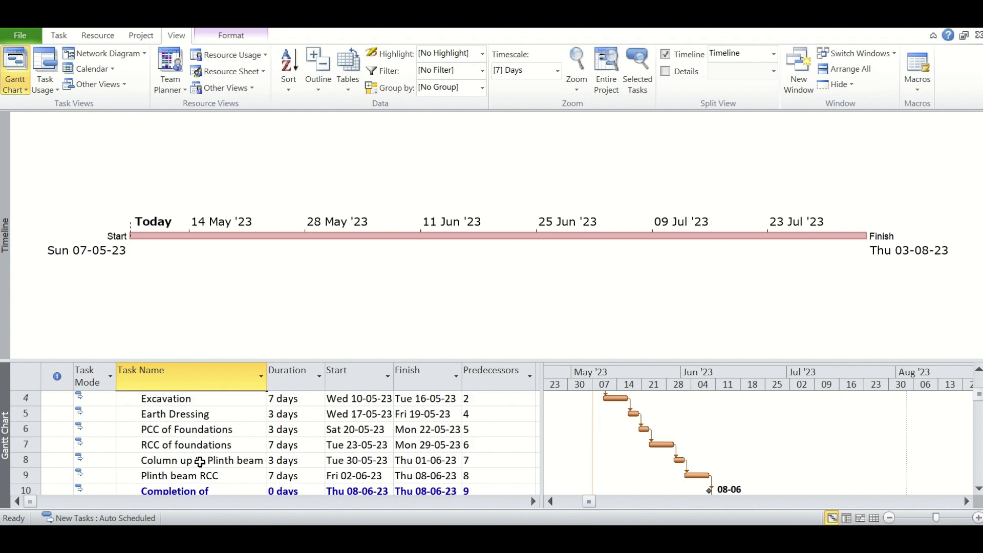
pyautogui.scroll(-1, 199, 462)
pyautogui.scroll(2, 200, 462)
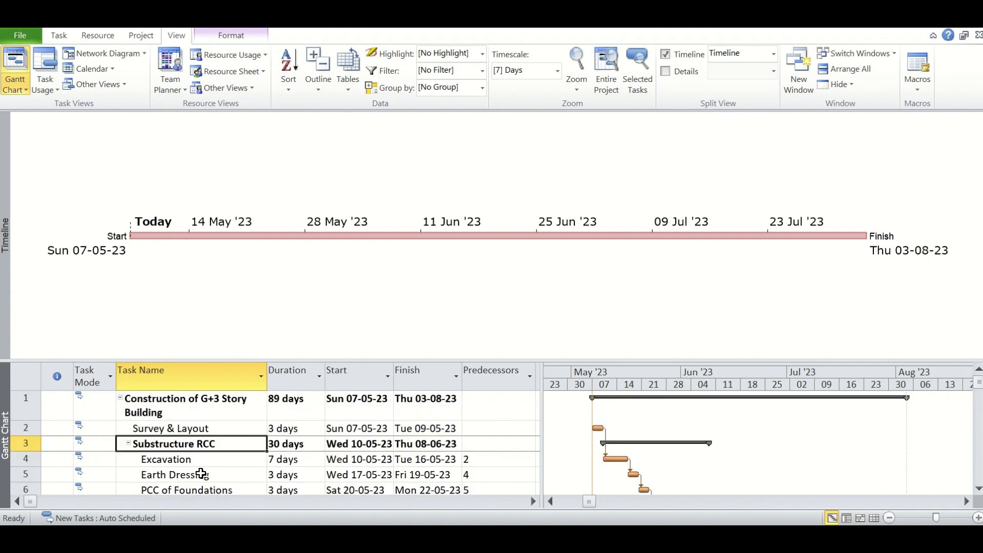
pyautogui.scroll(-1, 201, 470)
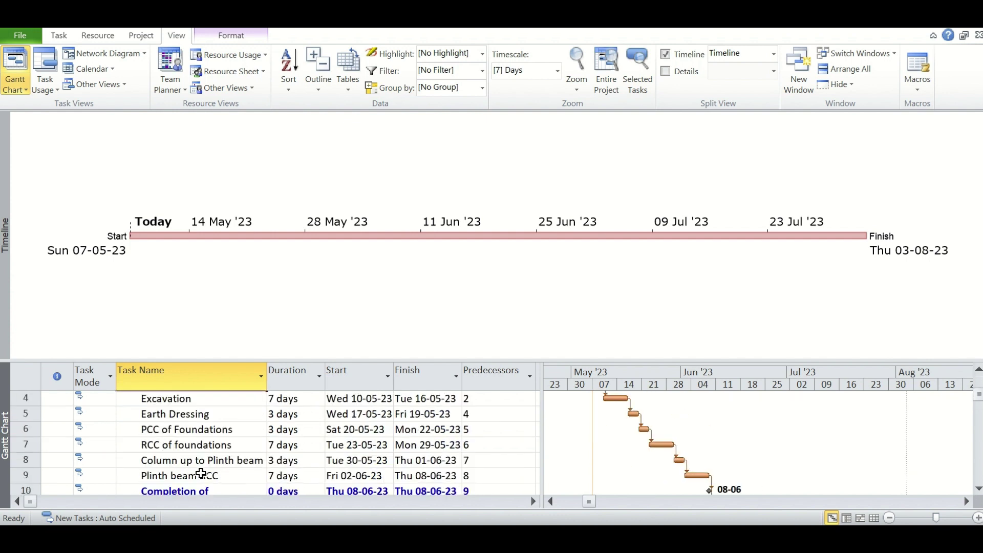
pyautogui.click(192, 445)
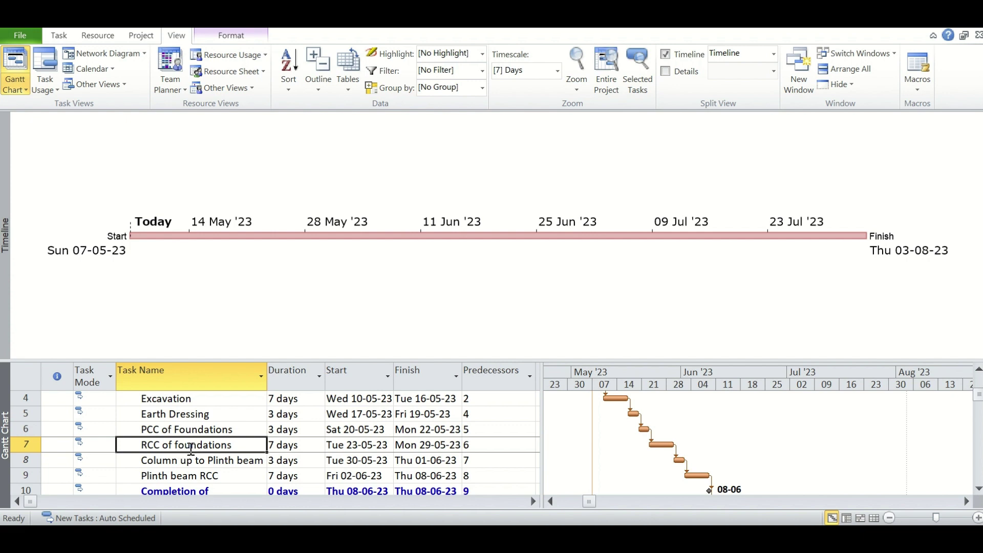
# - Add the RCC of foundations task (23 May – 29 May) to the timeline
pyautogui.rightClick(228, 445)
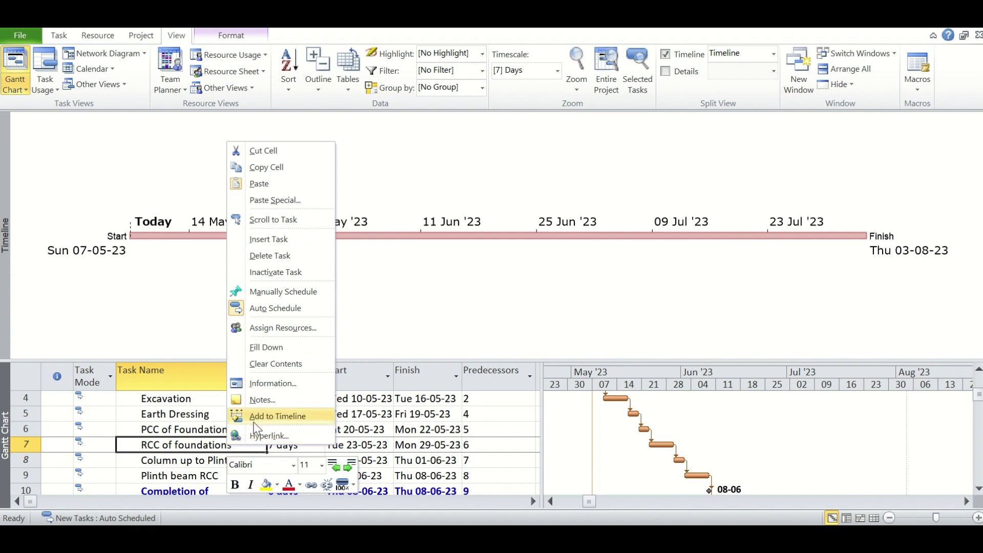
pyautogui.click(298, 419)
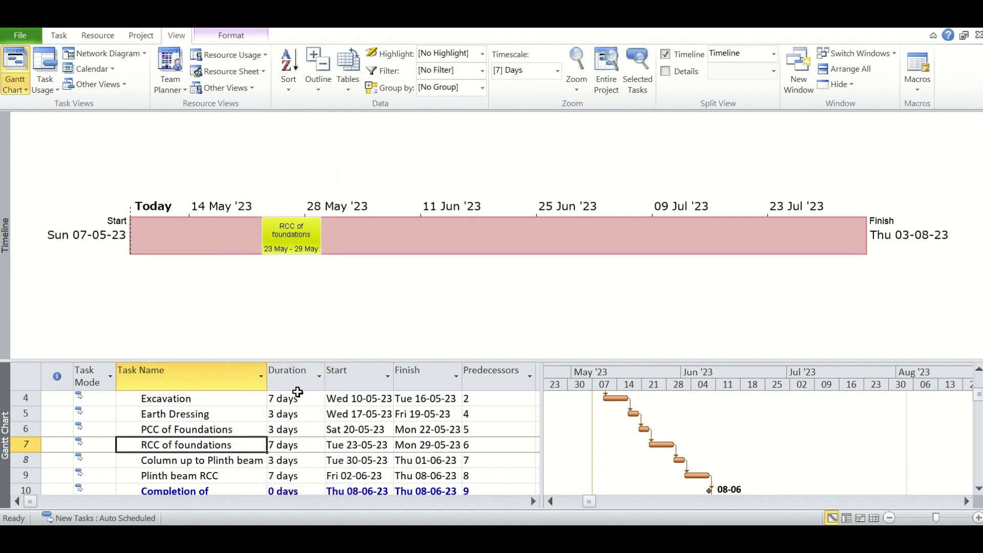
pyautogui.moveTo(282, 238)
pyautogui.scroll(-1, 186, 432)
pyautogui.scroll(1, 186, 431)
pyautogui.click(173, 476)
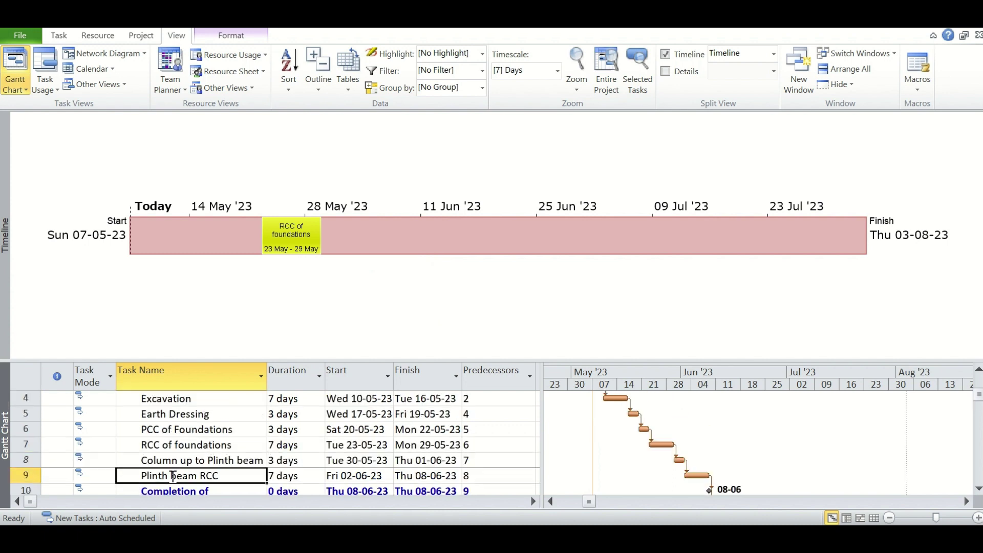
# - Add Plinth beam RCC and Ground floor slab to the timeline
pyautogui.rightClick(173, 476)
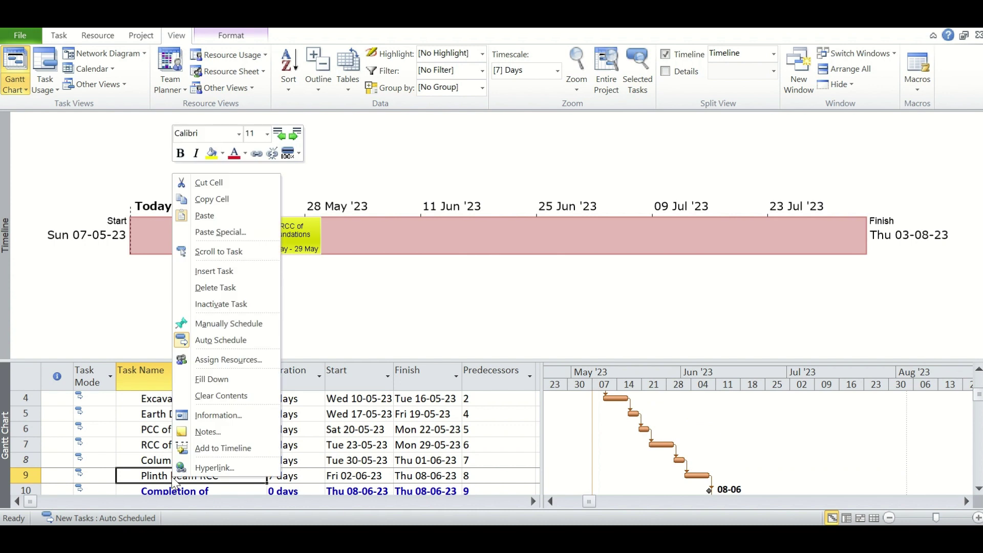
pyautogui.click(223, 449)
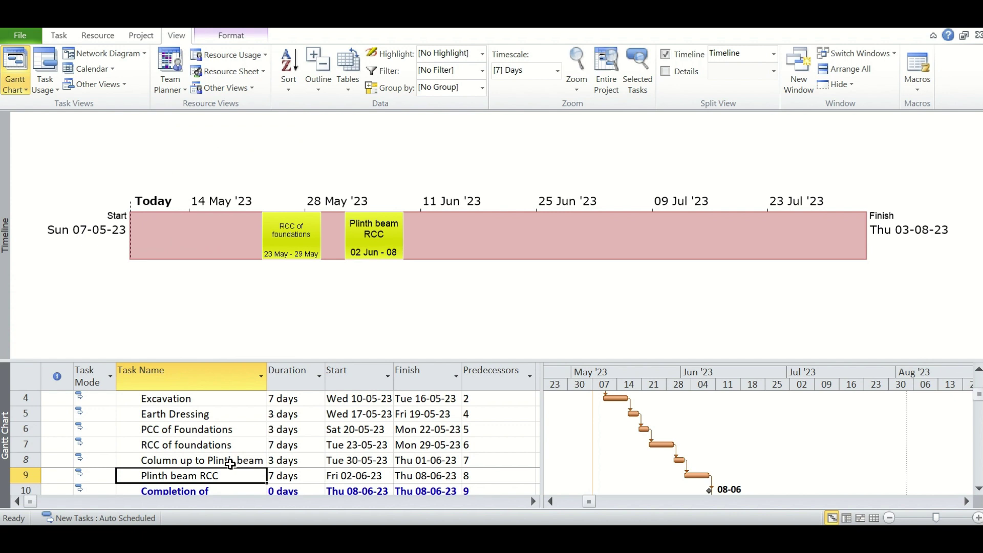
pyautogui.scroll(-2, 230, 464)
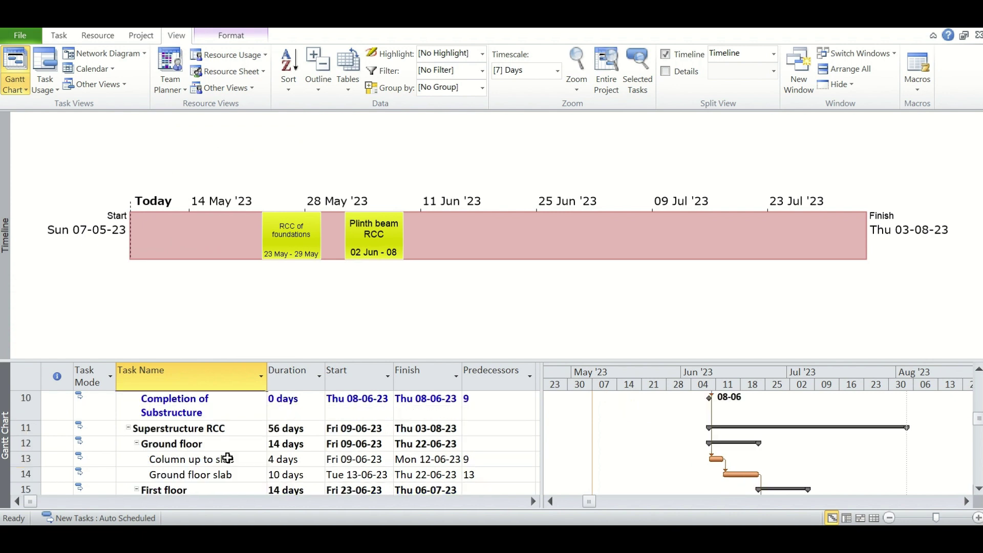
pyautogui.click(230, 476)
pyautogui.scroll(-1, 235, 469)
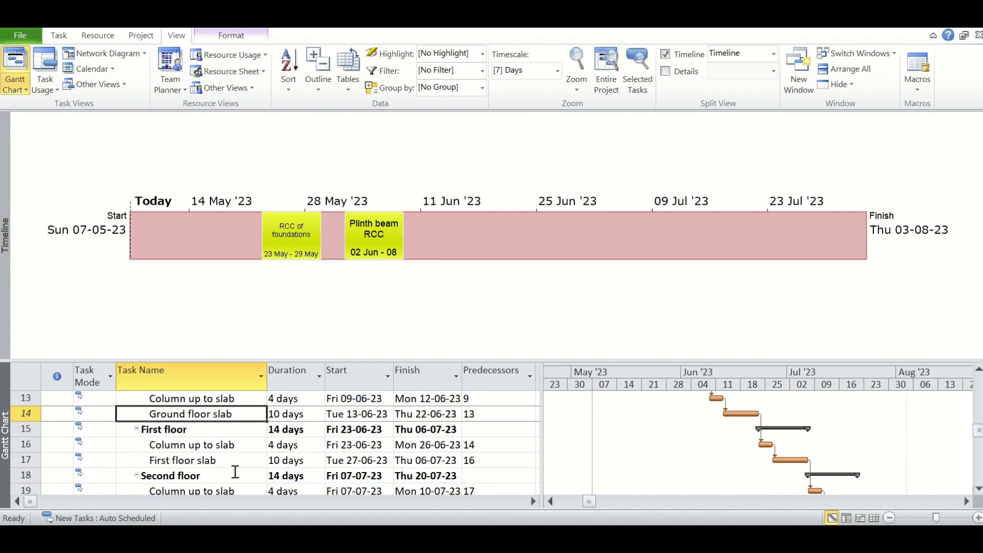
pyautogui.rightClick(243, 414)
pyautogui.click(294, 385)
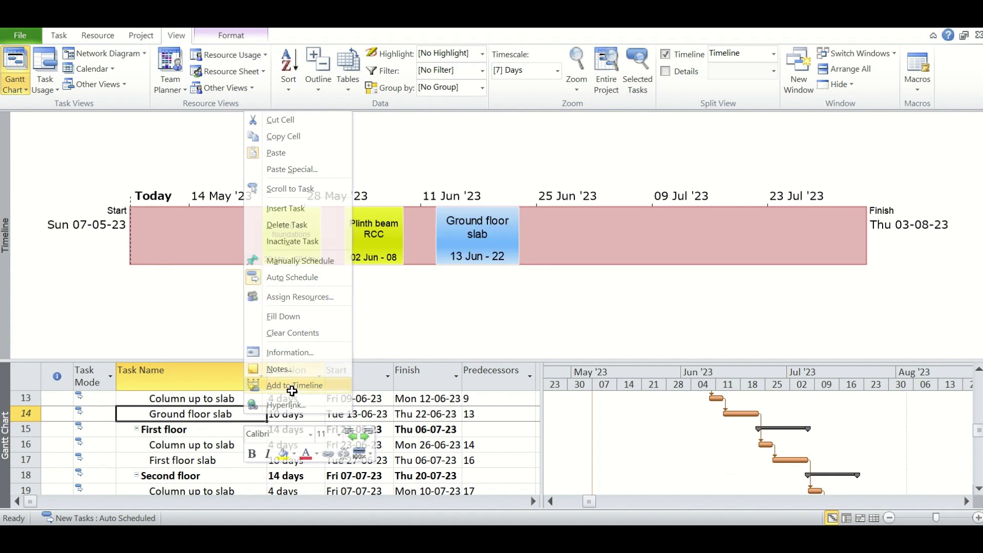
# - Add the First, Second and Third floor slab tasks to the timeline
pyautogui.rightClick(209, 462)
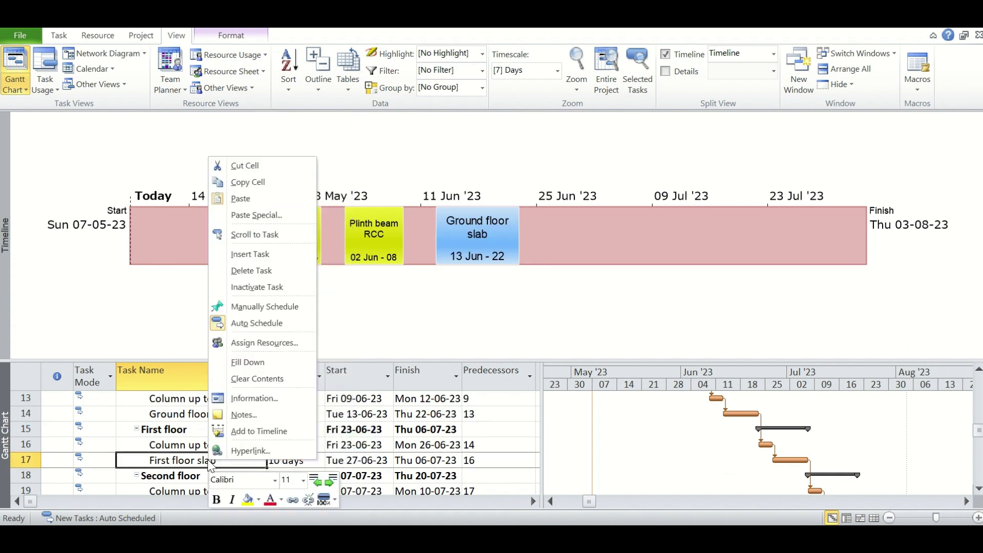
pyautogui.click(270, 432)
pyautogui.scroll(-1, 227, 466)
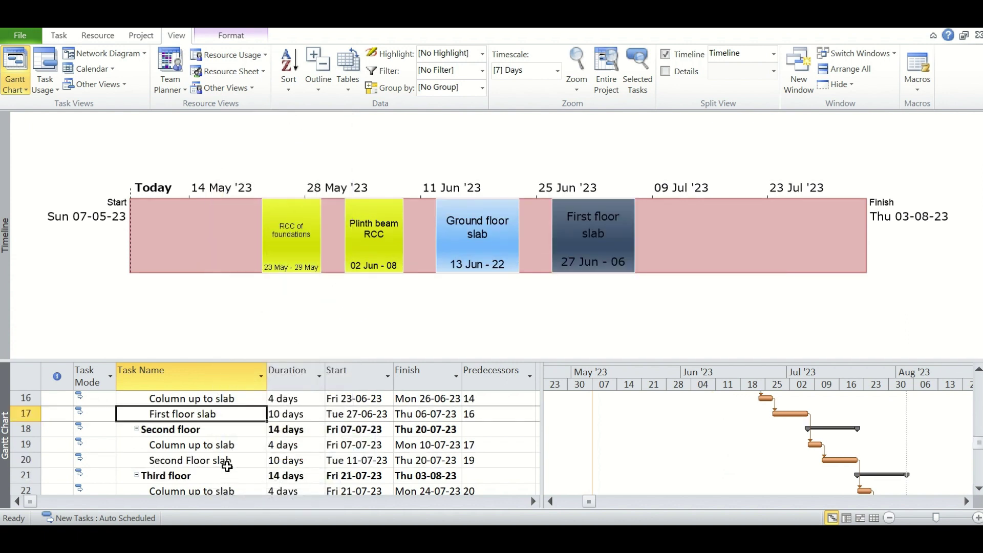
pyautogui.click(227, 463)
pyautogui.rightClick(227, 463)
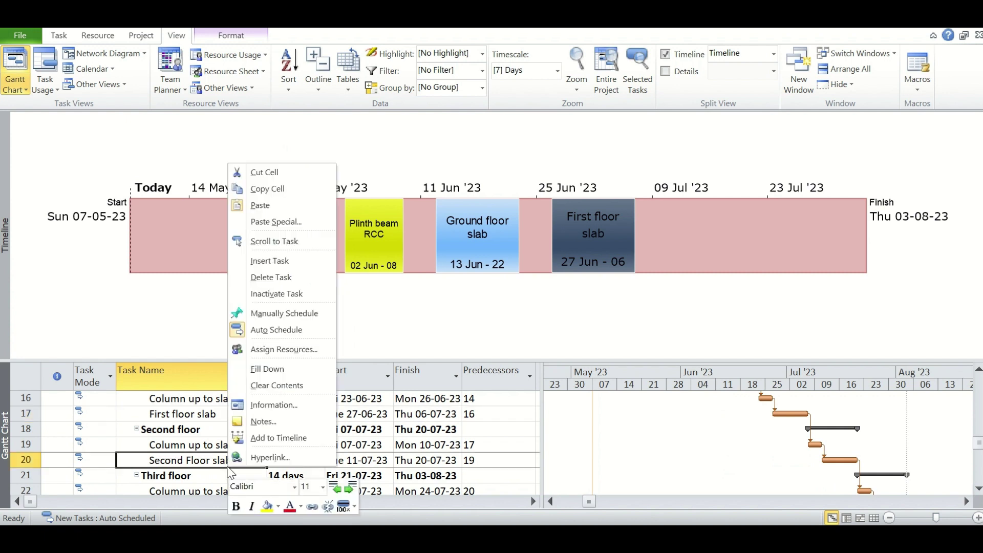
pyautogui.click(269, 438)
pyautogui.scroll(-1, 220, 456)
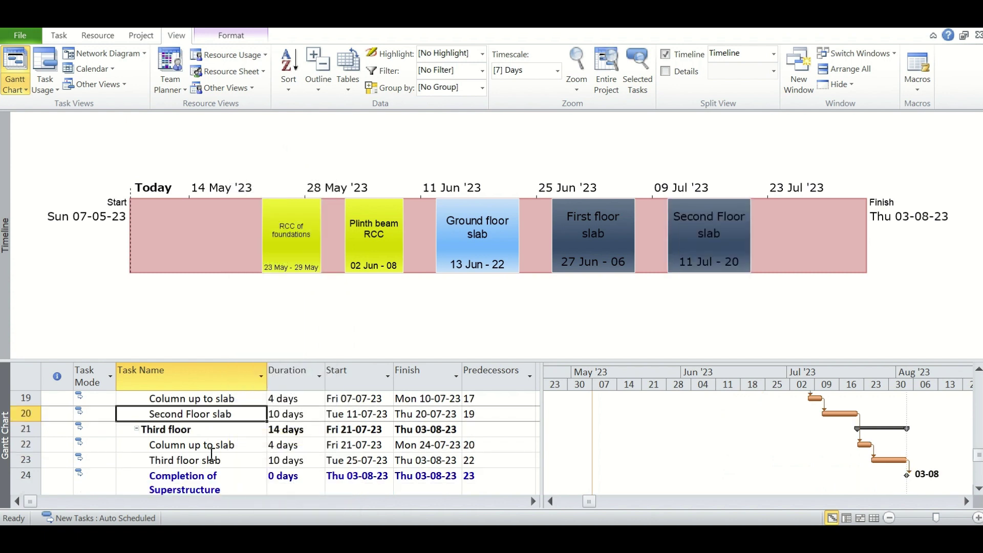
pyautogui.click(220, 461)
pyautogui.rightClick(220, 461)
pyautogui.click(279, 432)
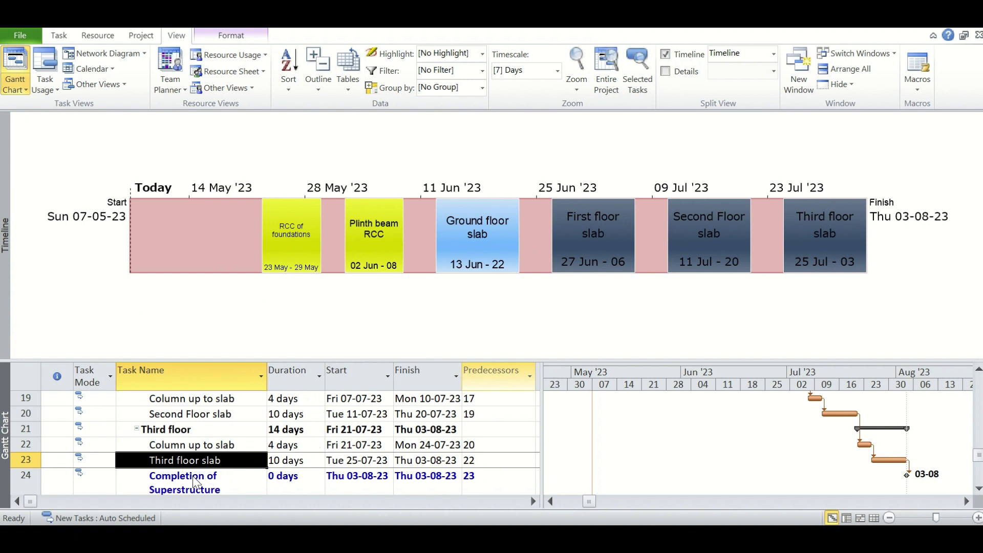
# - Add the Completion of Substructure milestone (08 Jun) to the timeline
pyautogui.click(209, 434)
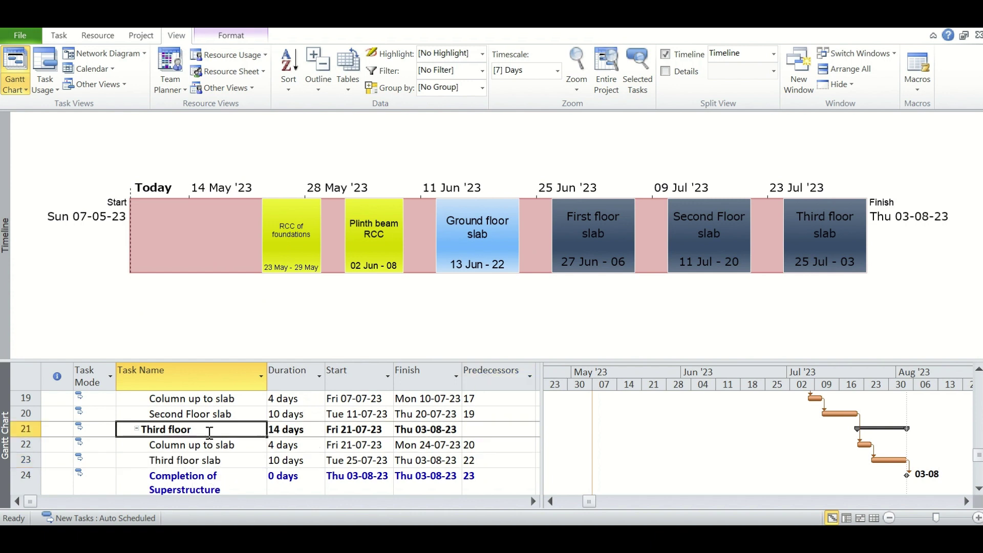
pyautogui.scroll(3, 209, 434)
pyautogui.scroll(1, 209, 433)
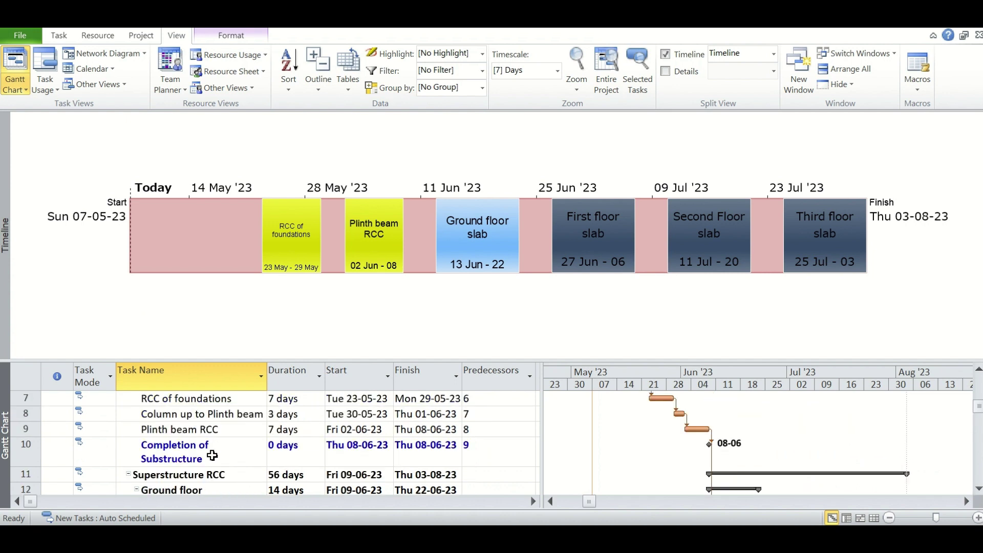
pyautogui.click(212, 455)
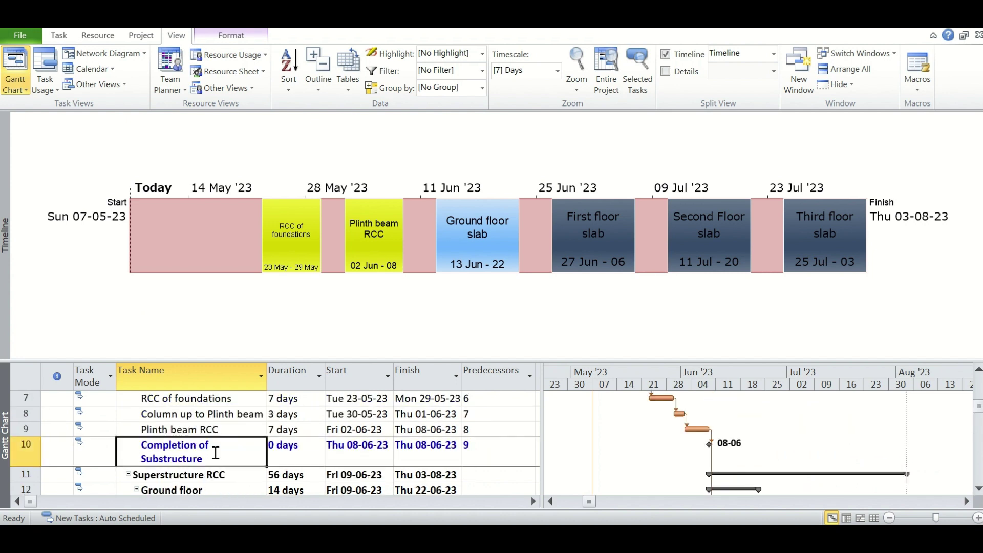
pyautogui.scroll(-4, 218, 453)
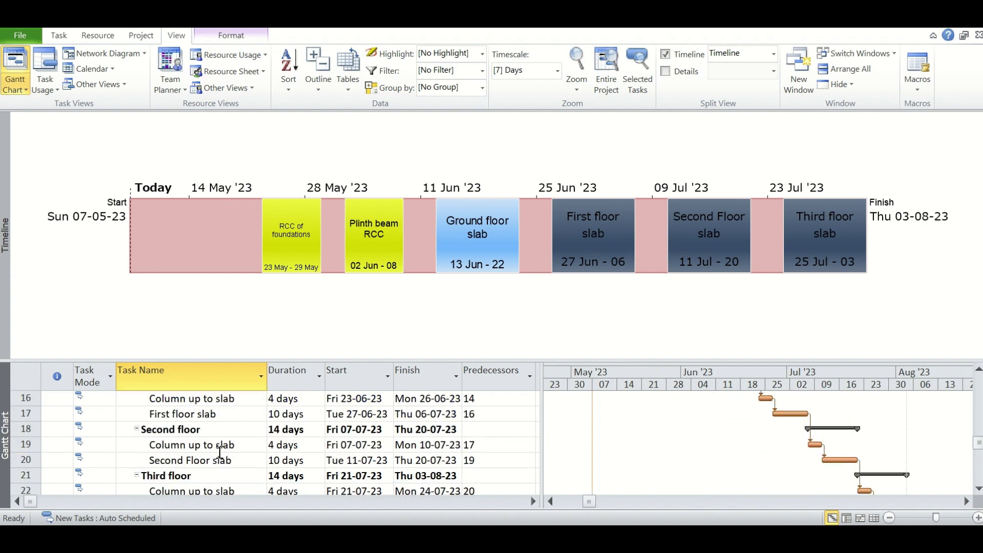
pyautogui.scroll(-1, 220, 452)
pyautogui.click(226, 433)
pyautogui.scroll(2, 229, 431)
pyautogui.scroll(3, 230, 427)
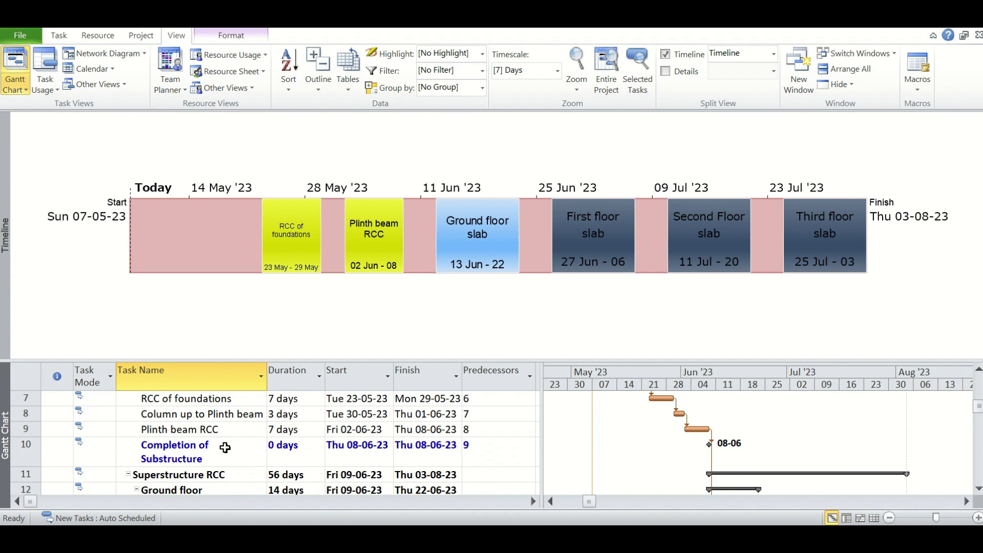
pyautogui.click(225, 448)
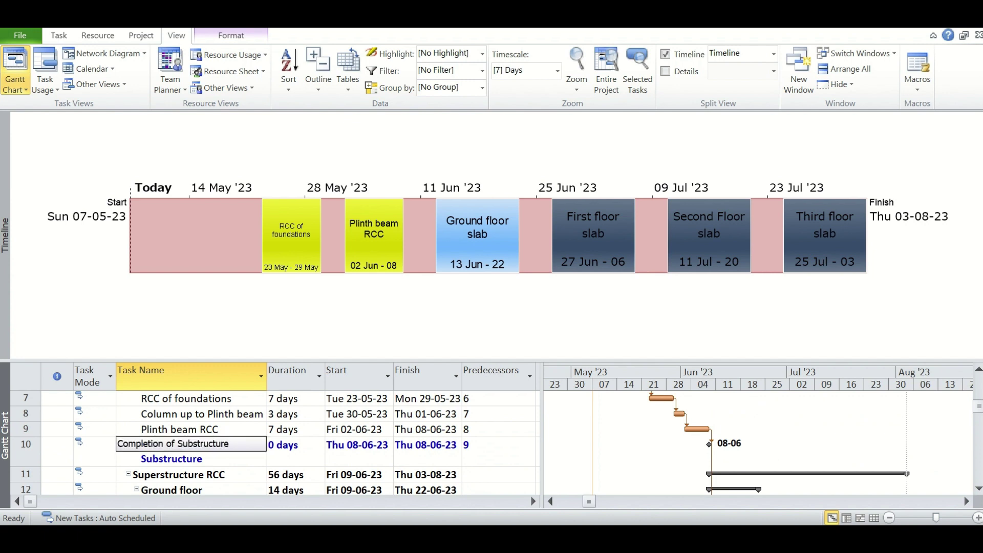
pyautogui.click(233, 455)
pyautogui.rightClick(233, 454)
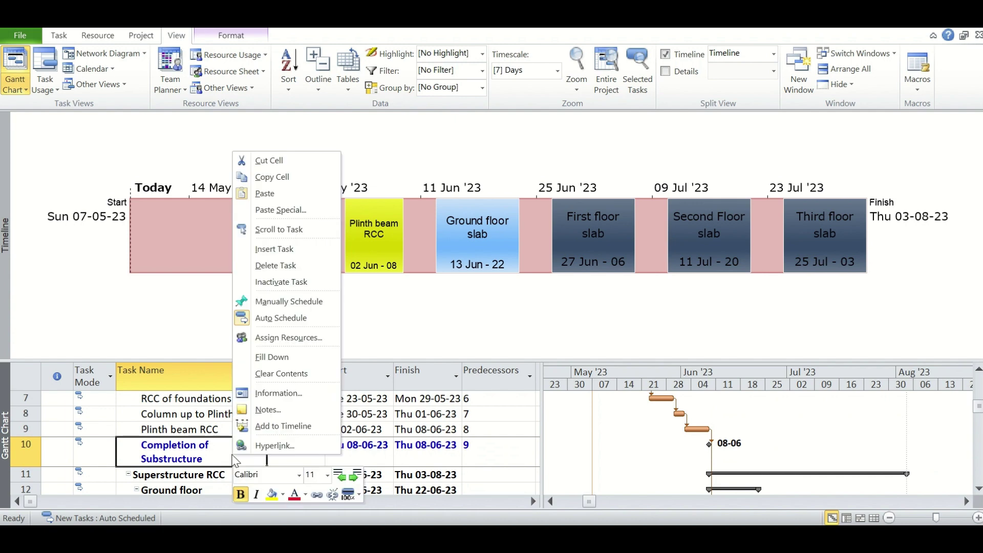
pyautogui.click(277, 426)
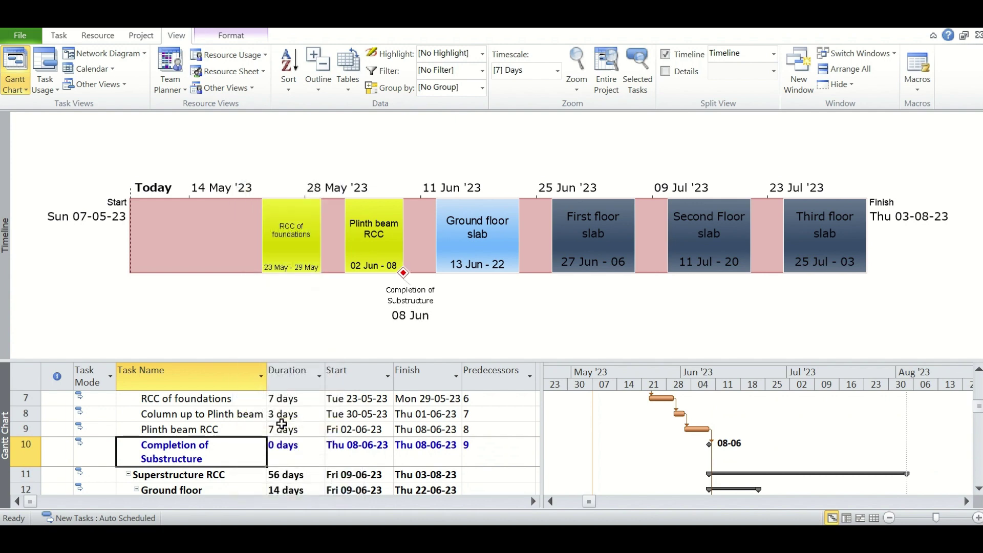
# - Add the Completion of Superstructure milestone (03 Aug) to the timeline
pyautogui.scroll(-1, 248, 440)
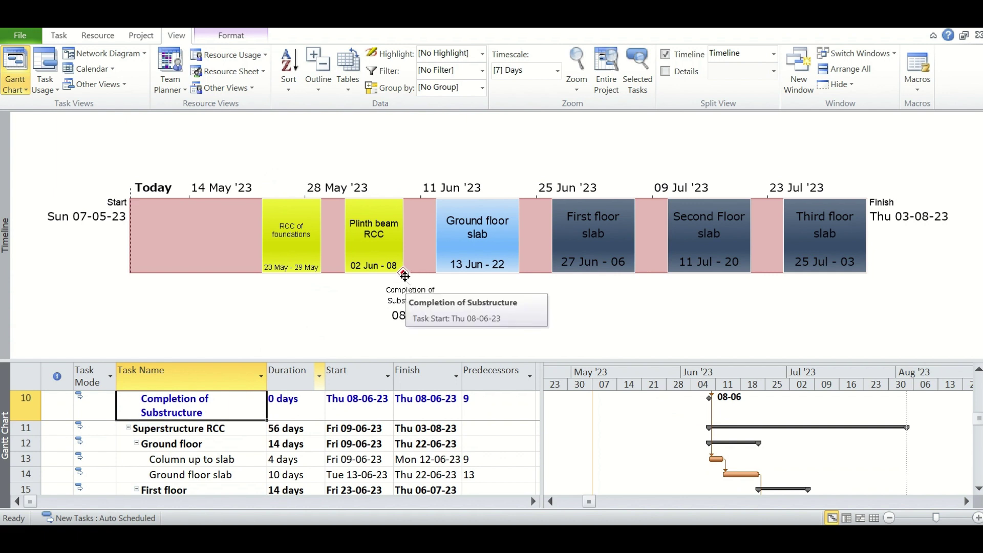
pyautogui.scroll(-1, 187, 455)
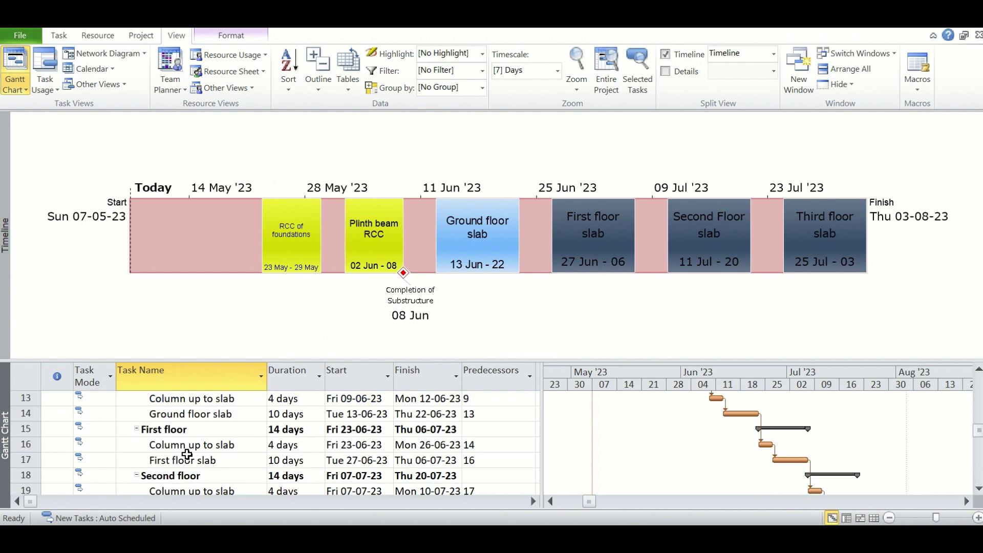
pyautogui.scroll(-3, 187, 455)
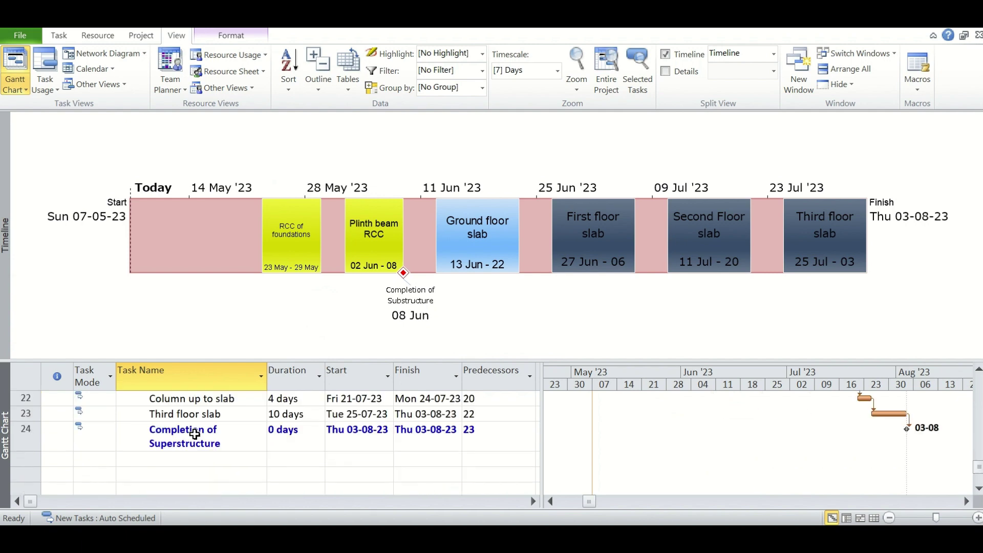
pyautogui.rightClick(197, 440)
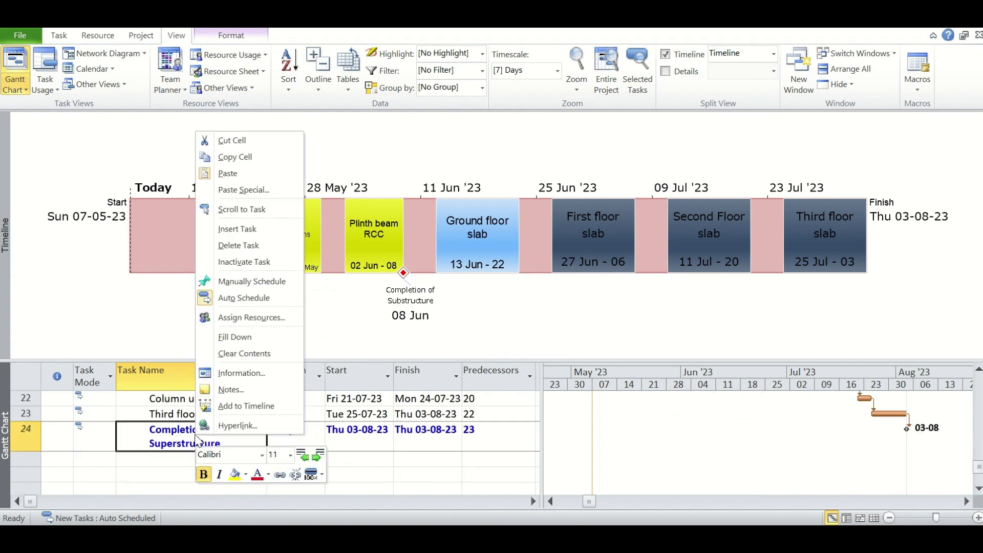
pyautogui.click(269, 404)
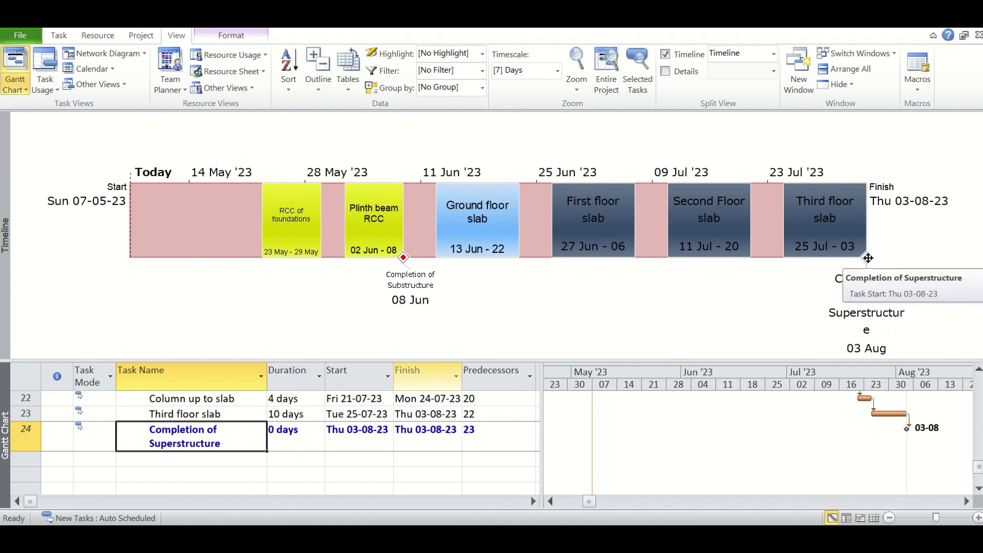
pyautogui.click(869, 257)
# - Format the Completion of Superstructure label as bold italic Arial, size 10
pyautogui.click(868, 258)
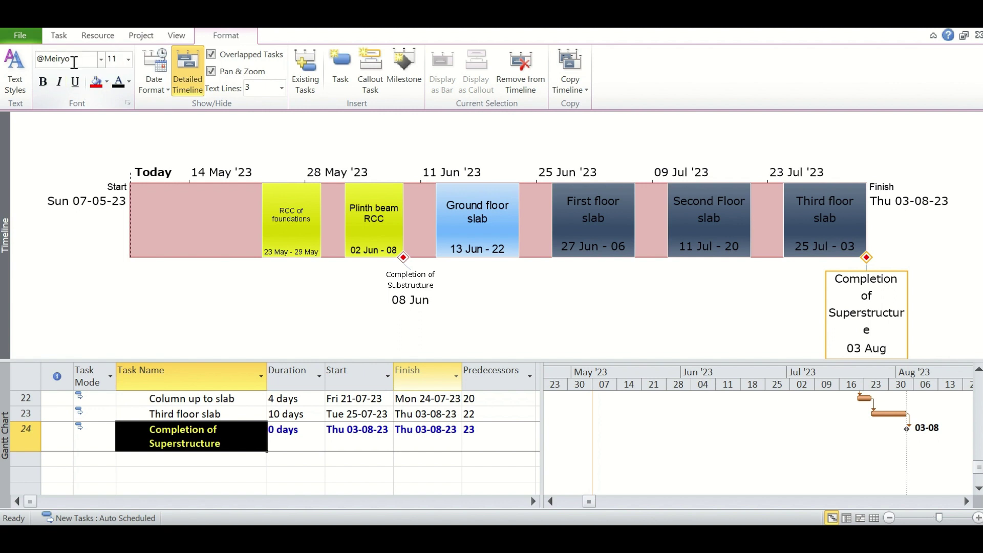
pyautogui.click(43, 81)
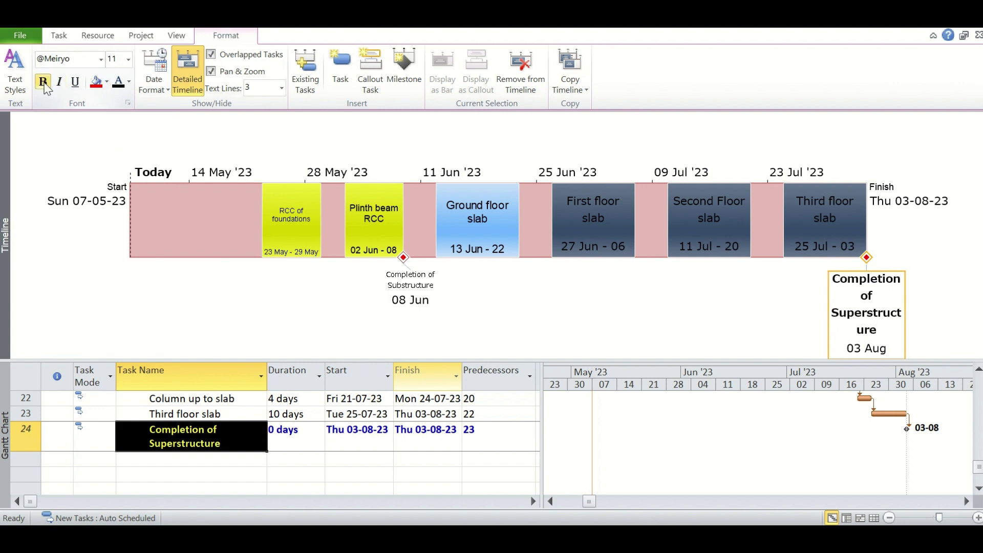
pyautogui.click(60, 81)
pyautogui.click(79, 58)
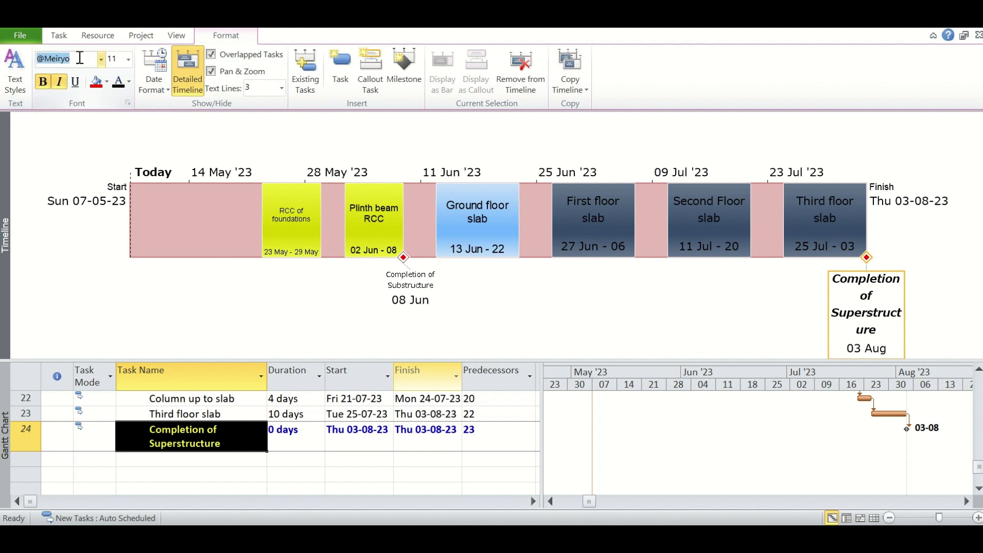
pyautogui.write('Arial')
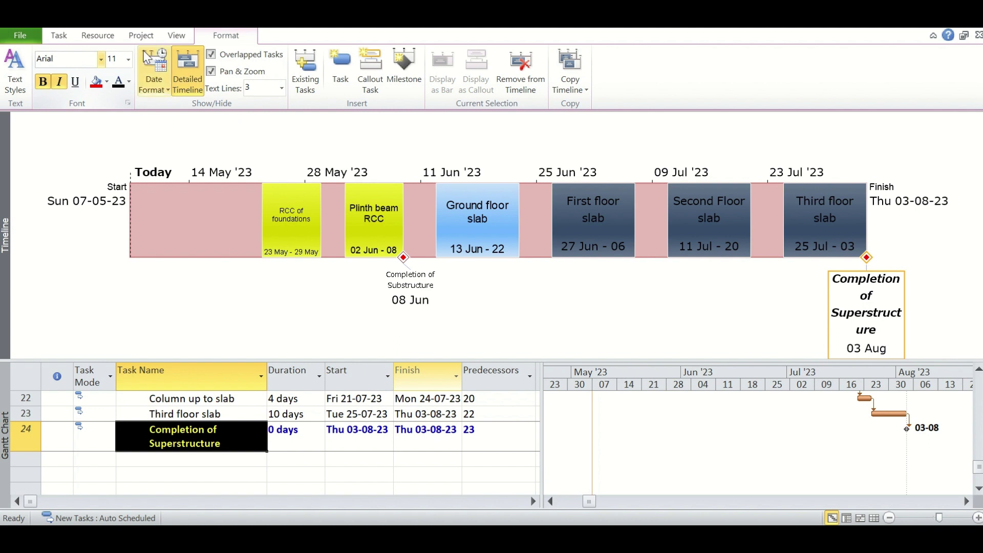
pyautogui.press('Return')
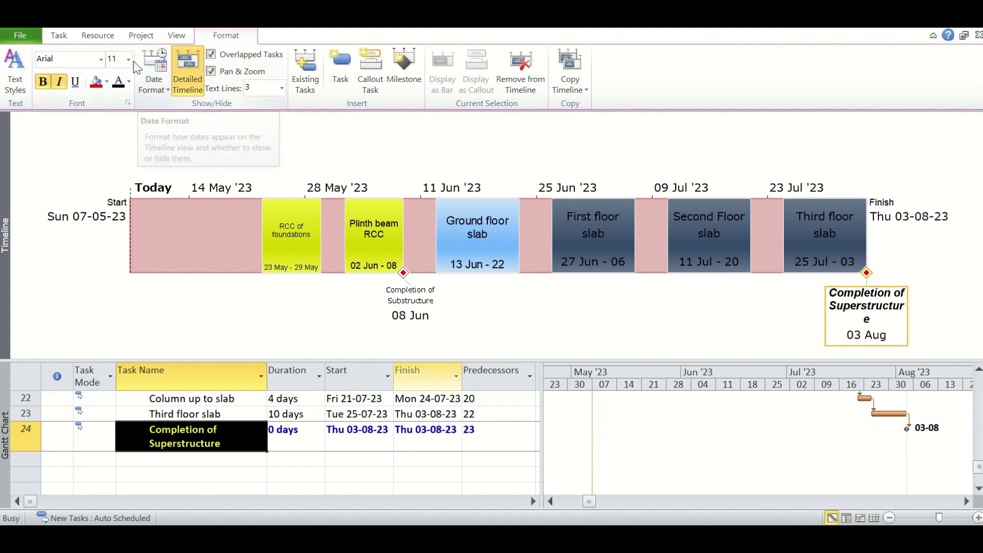
pyautogui.press('Tab')
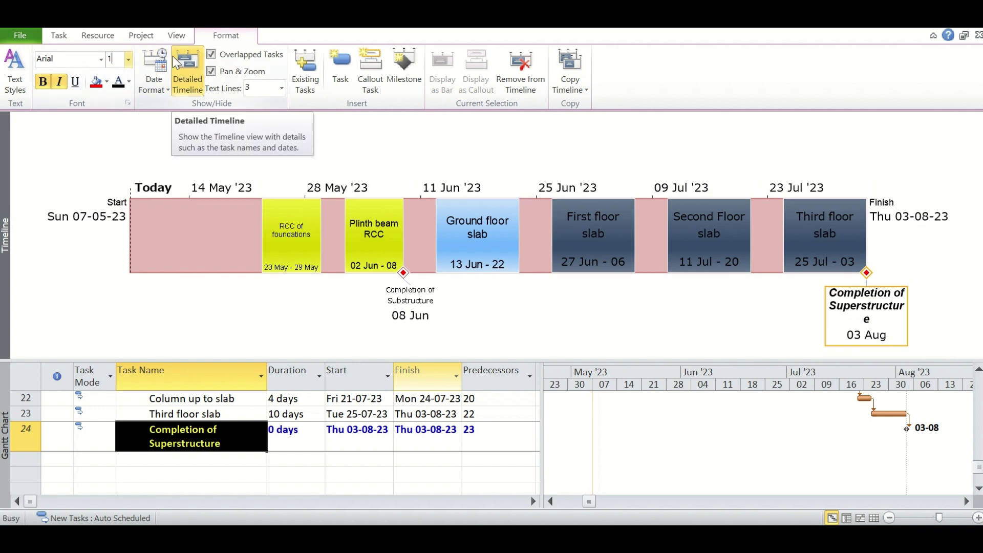
pyautogui.write('10')
pyautogui.press('Return')
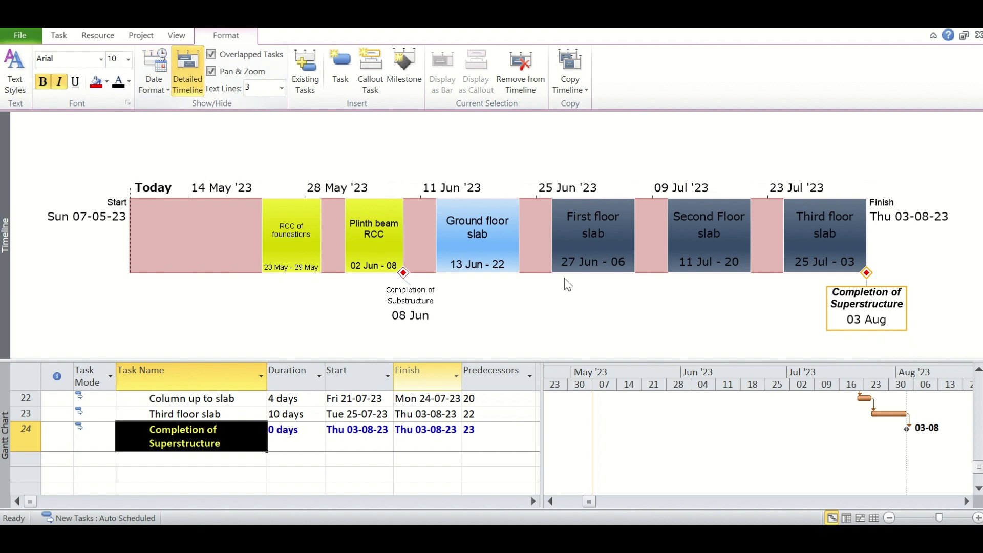
# - Format the Completion of Substructure label as Arial, size 10, italic and bold
pyautogui.click(410, 300)
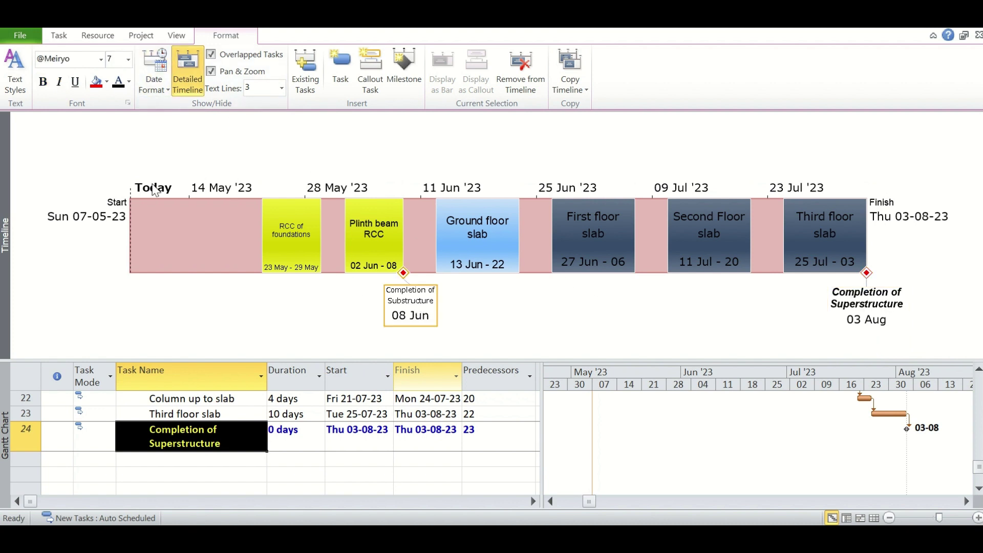
pyautogui.click(67, 59)
pyautogui.write('Arial')
pyautogui.press('Return')
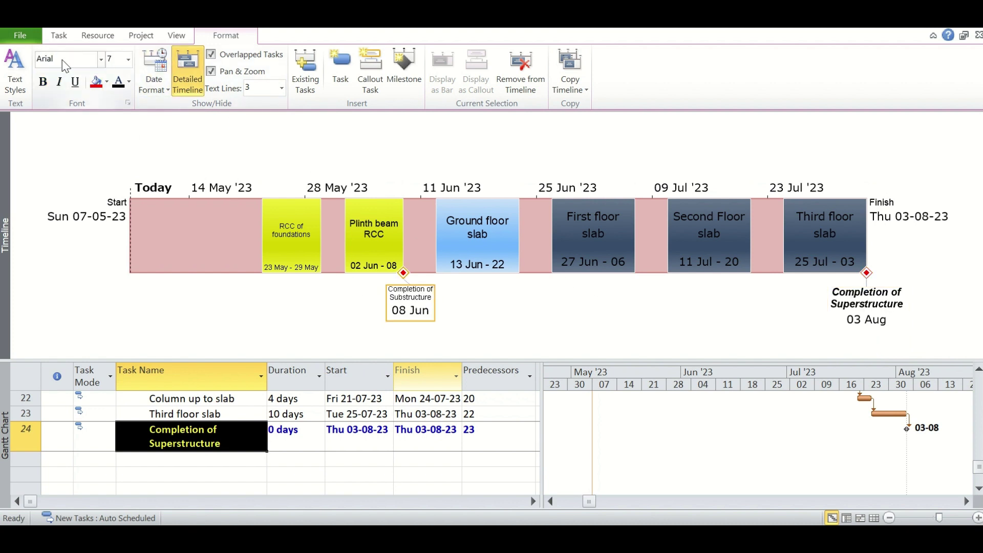
pyautogui.doubleClick(118, 64)
pyautogui.write('10')
pyautogui.press('Return')
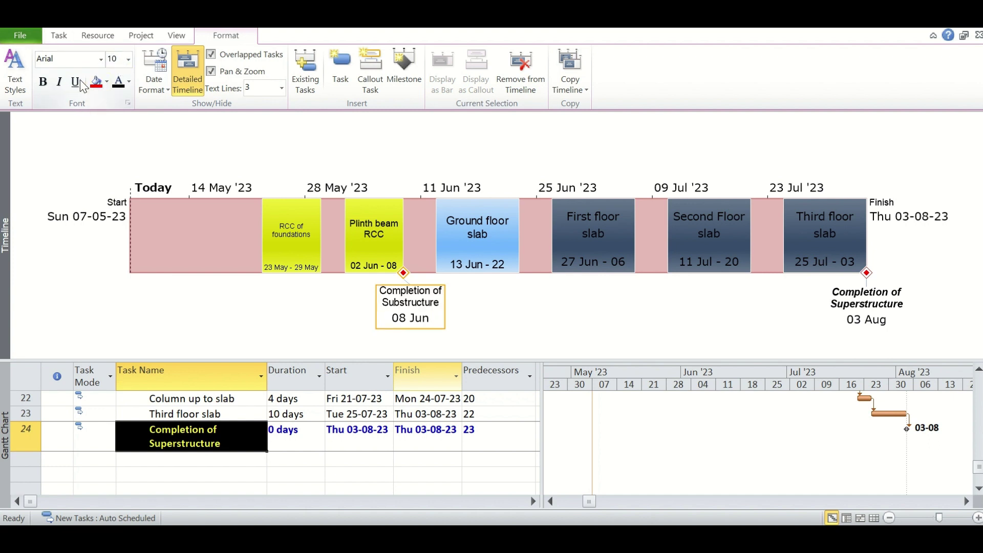
pyautogui.click(60, 83)
pyautogui.click(45, 84)
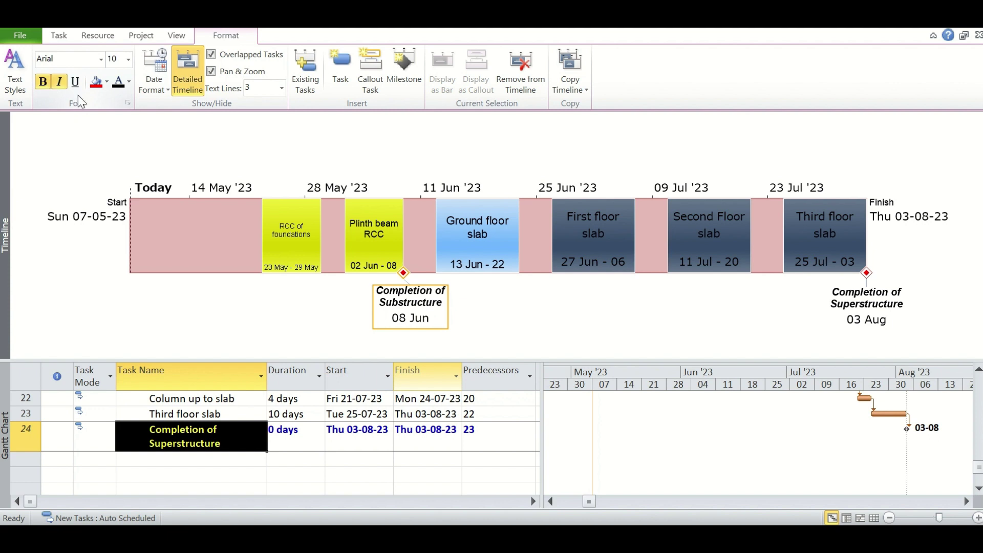
# - Fill the RCC of foundations bar light blue and the Ground floor slab bar blue
pyautogui.click(305, 237)
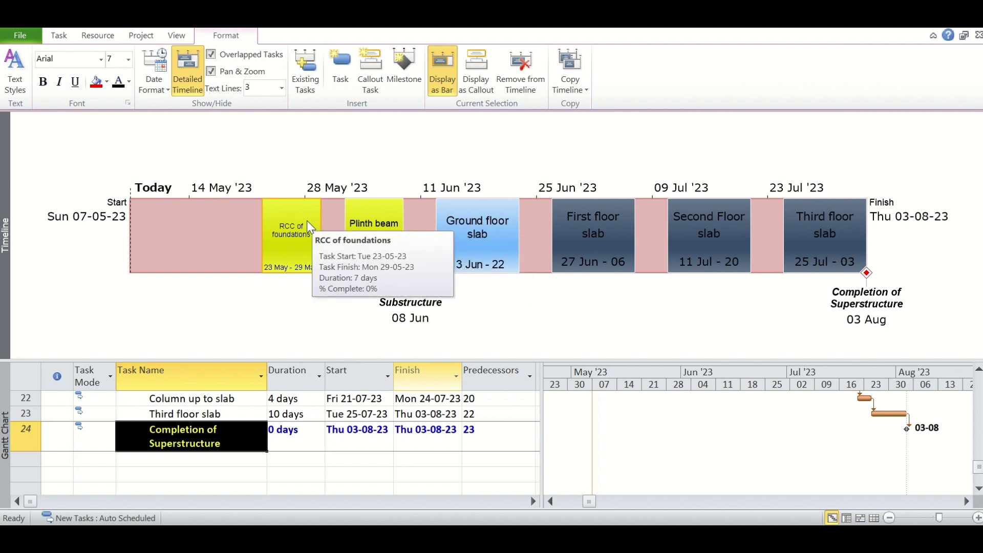
pyautogui.click(107, 82)
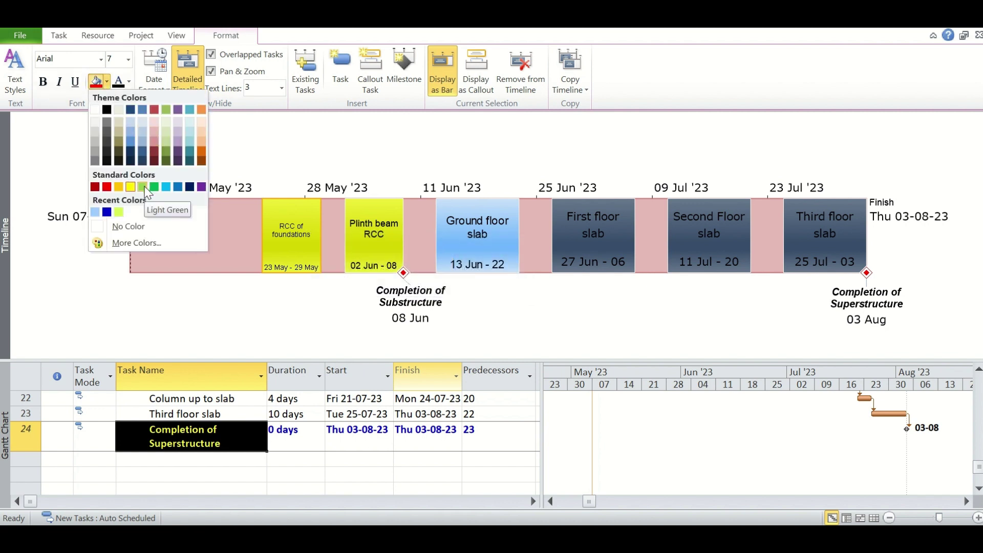
pyautogui.click(167, 187)
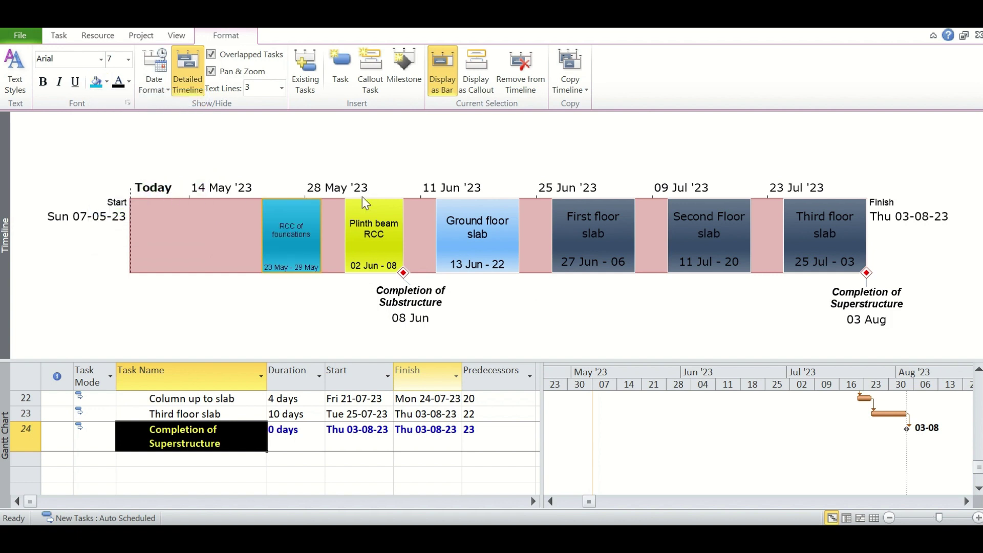
pyautogui.click(478, 236)
pyautogui.click(106, 83)
pyautogui.click(127, 137)
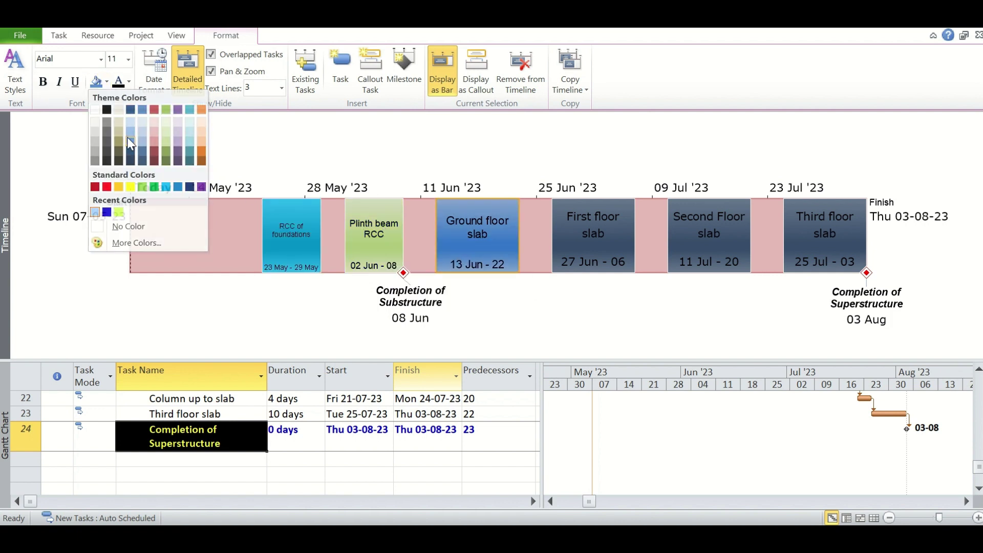
# - Make the First floor slab bar's text white
pyautogui.click(599, 241)
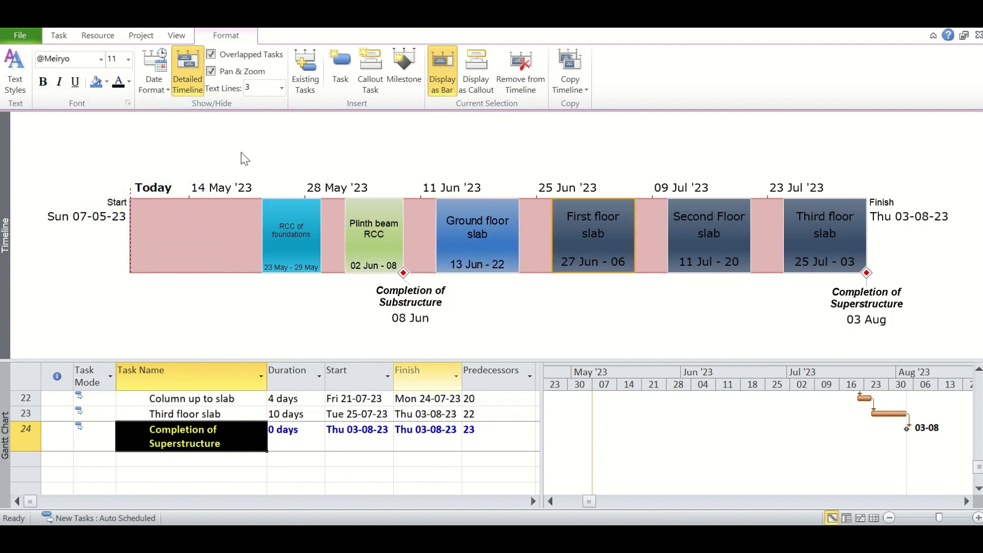
pyautogui.click(129, 82)
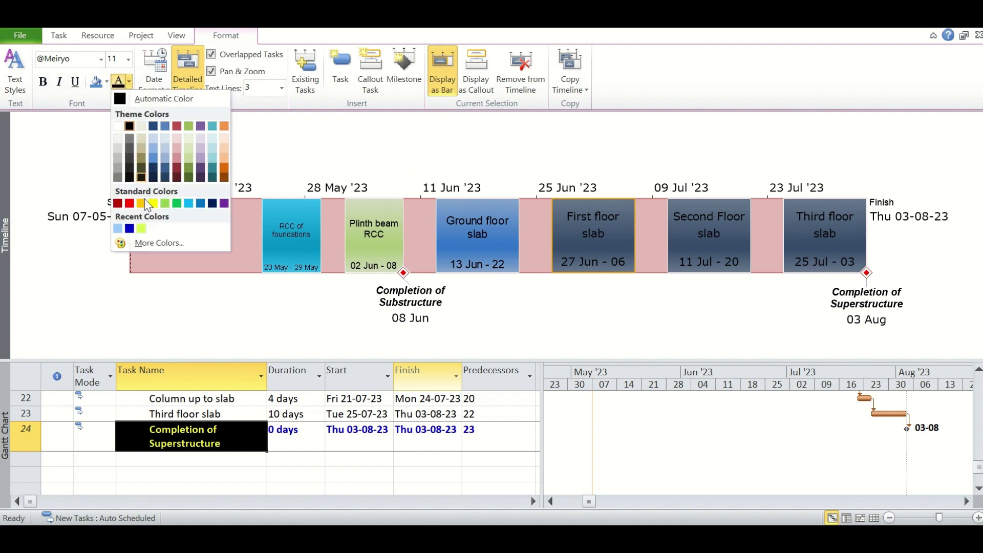
pyautogui.click(117, 126)
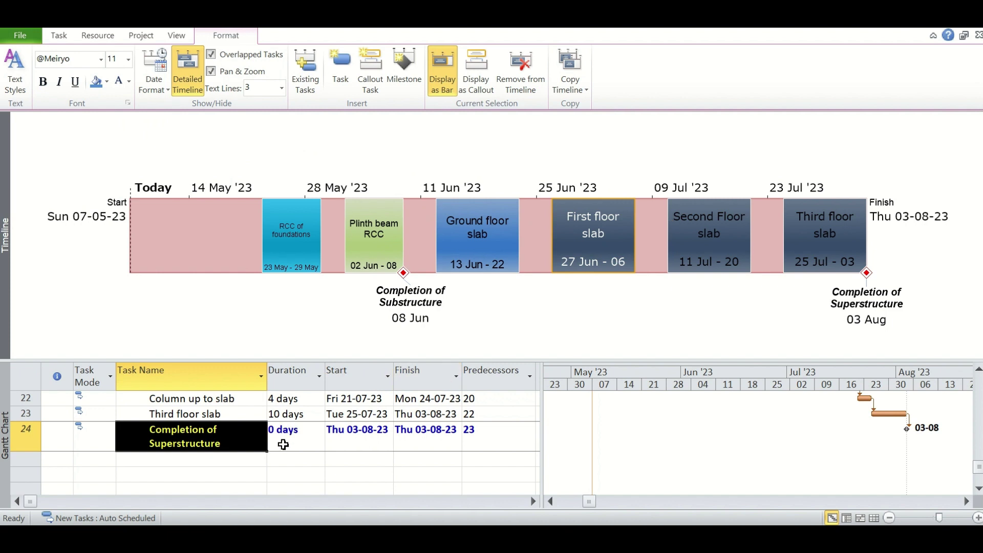
# - Change Third floor slab's predecessor to 22FF+4 days
pyautogui.click(257, 432)
pyautogui.press('Escape')
pyautogui.click(238, 414)
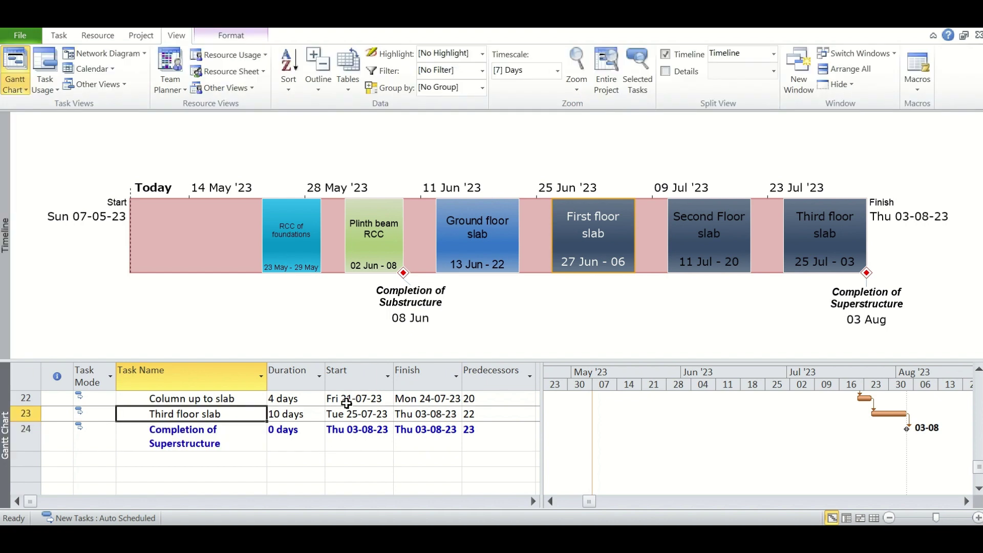
pyautogui.click(483, 415)
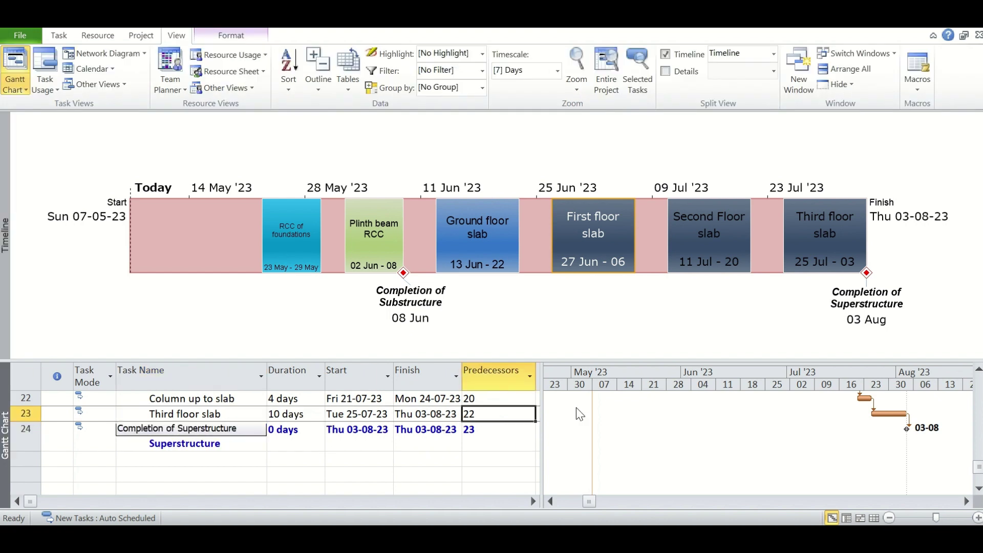
pyautogui.press('F2')
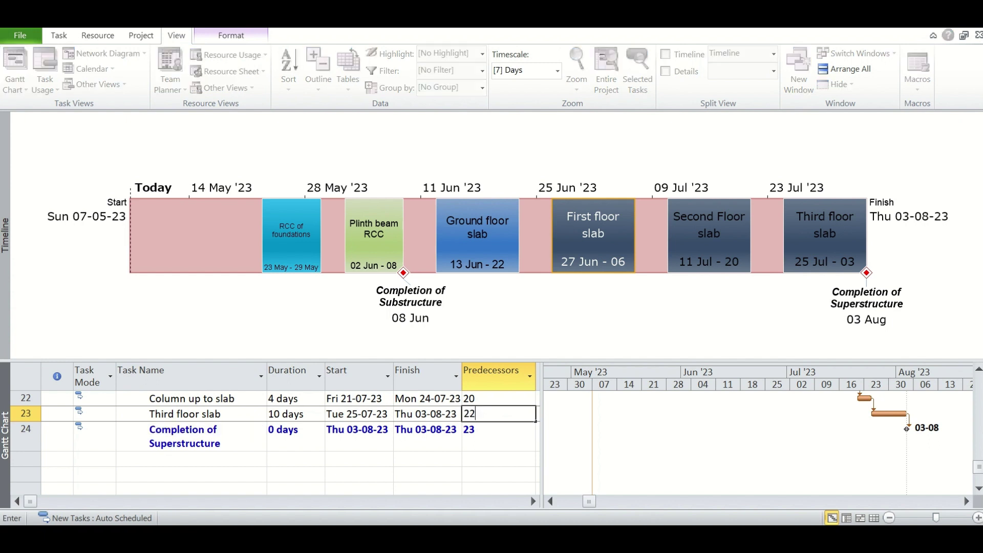
pyautogui.write('FF+4')
pyautogui.press('Return')
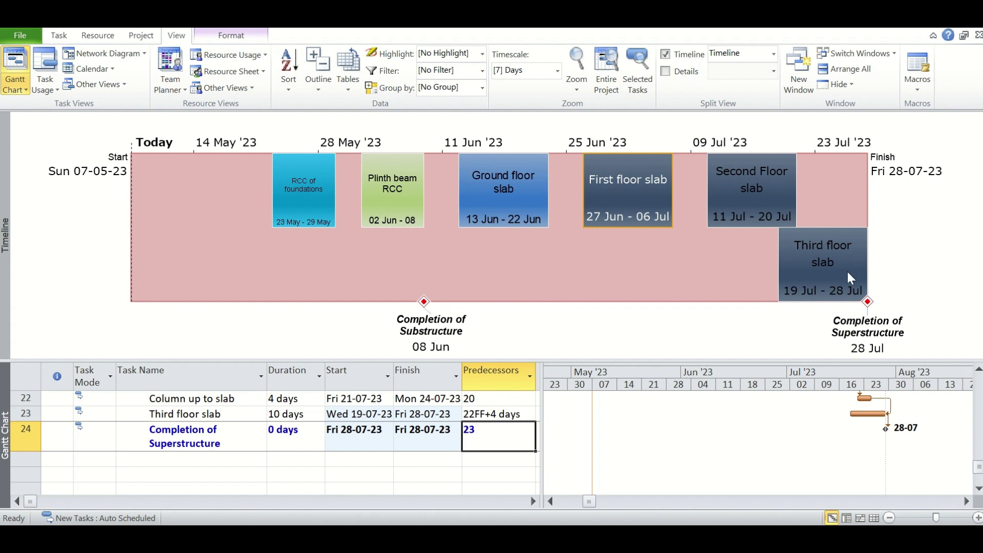
pyautogui.moveTo(818, 280)
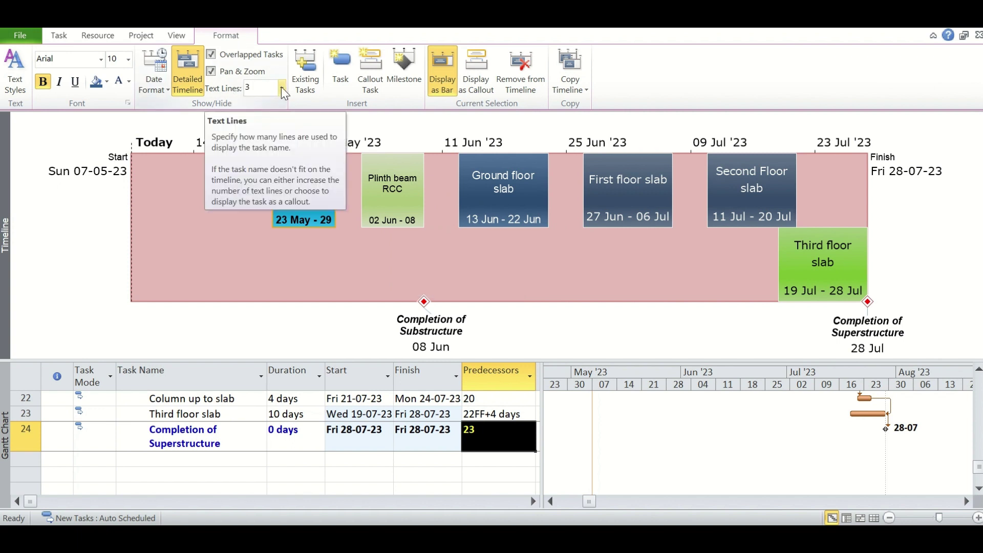
# - Try five text lines on timeline bars, then revert to three
pyautogui.click(281, 88)
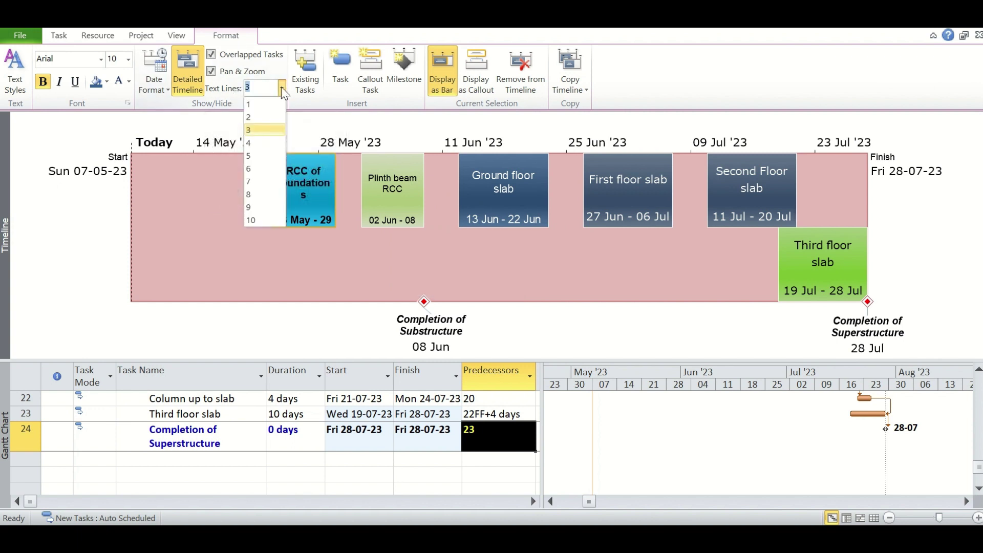
pyautogui.click(257, 155)
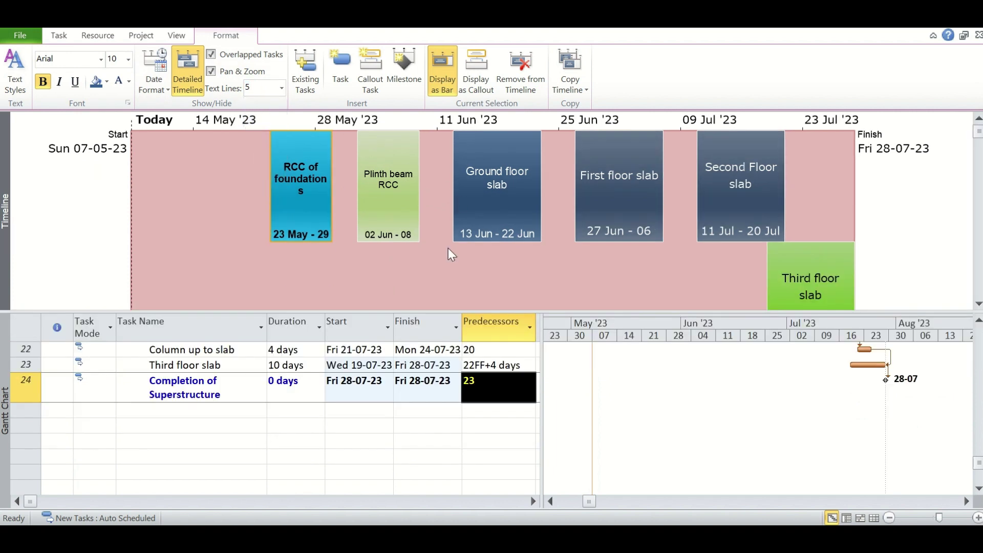
pyautogui.click(282, 88)
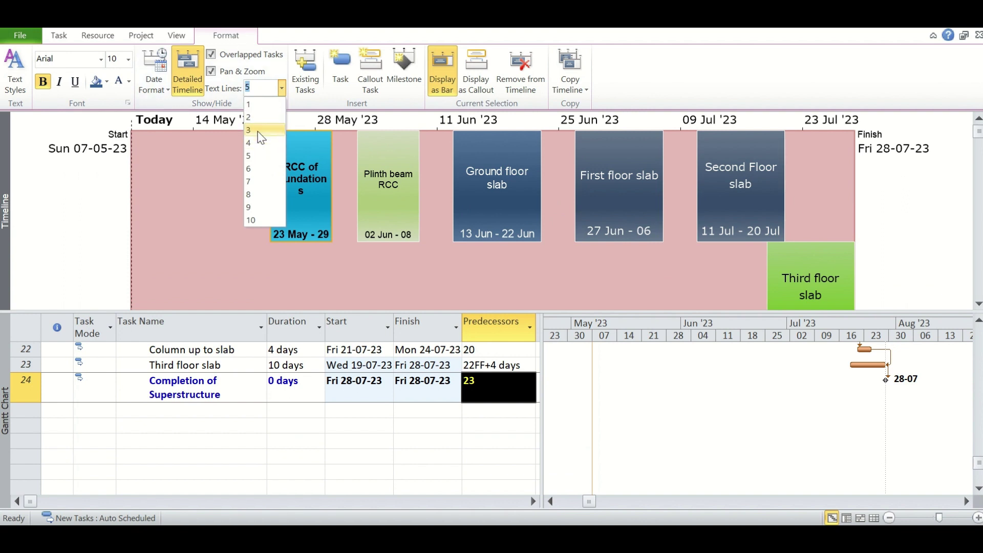
pyautogui.click(257, 131)
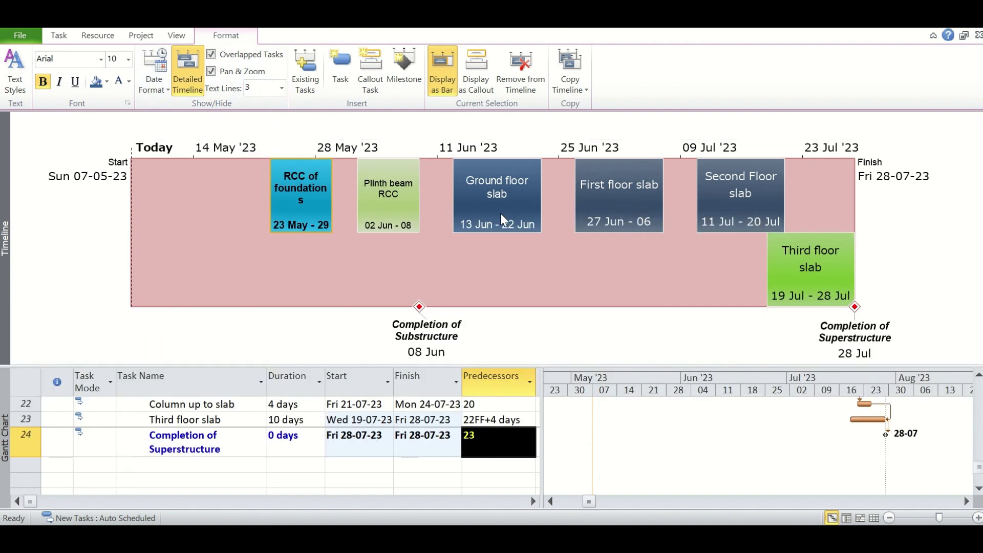
# - Display Plinth beam RCC as a callout and move it right above the timeline
pyautogui.moveTo(501, 215)
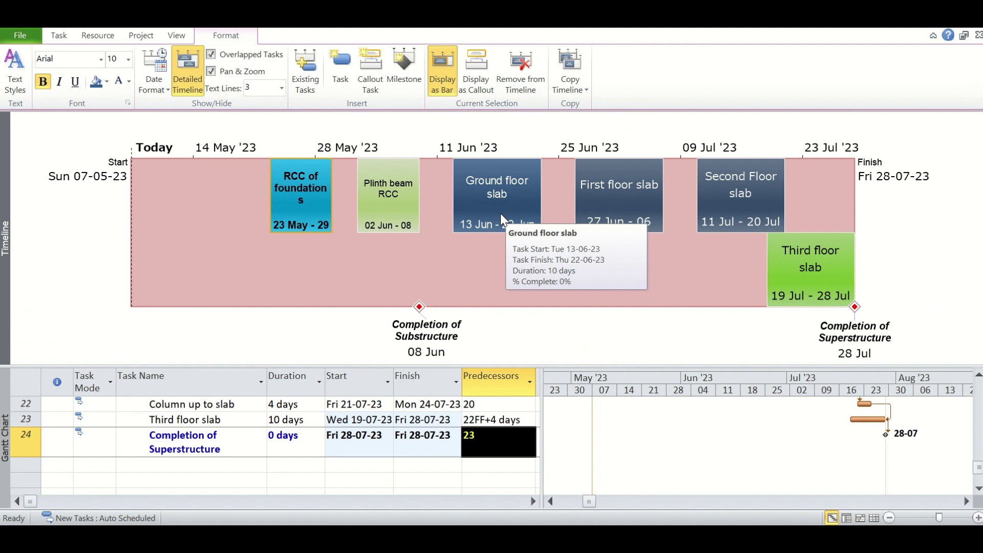
pyautogui.click(500, 213)
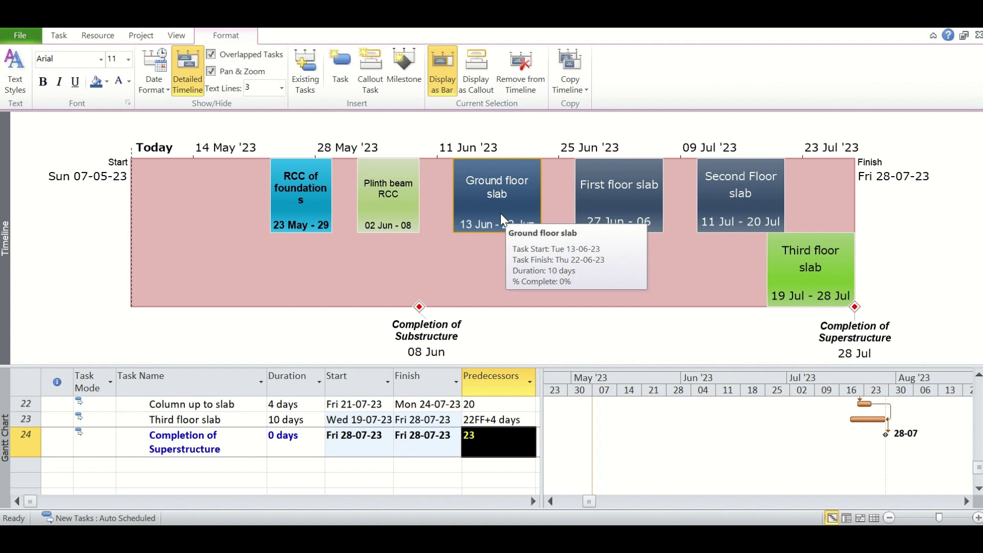
pyautogui.press('Left')
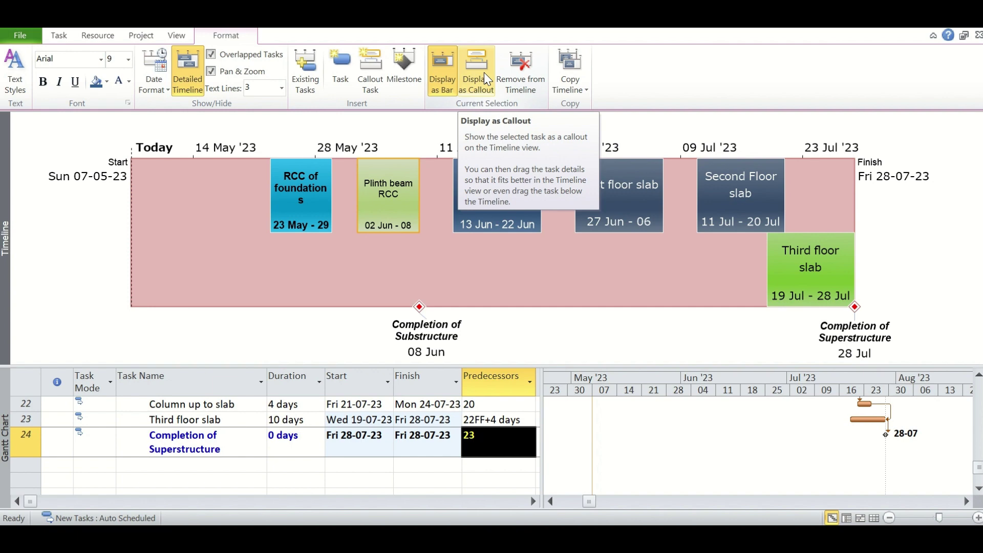
pyautogui.click(484, 74)
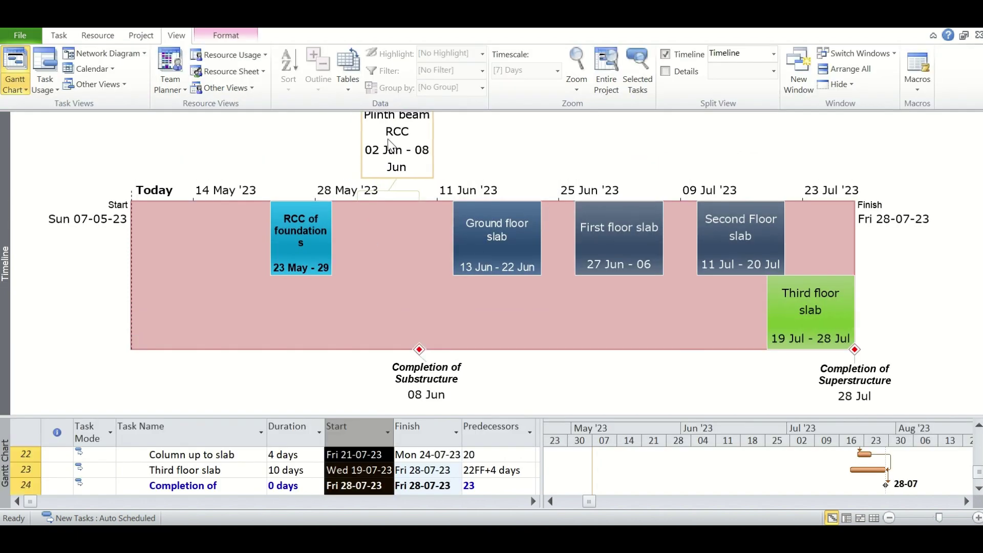
pyautogui.moveTo(390, 146); pyautogui.dragTo(441, 144)
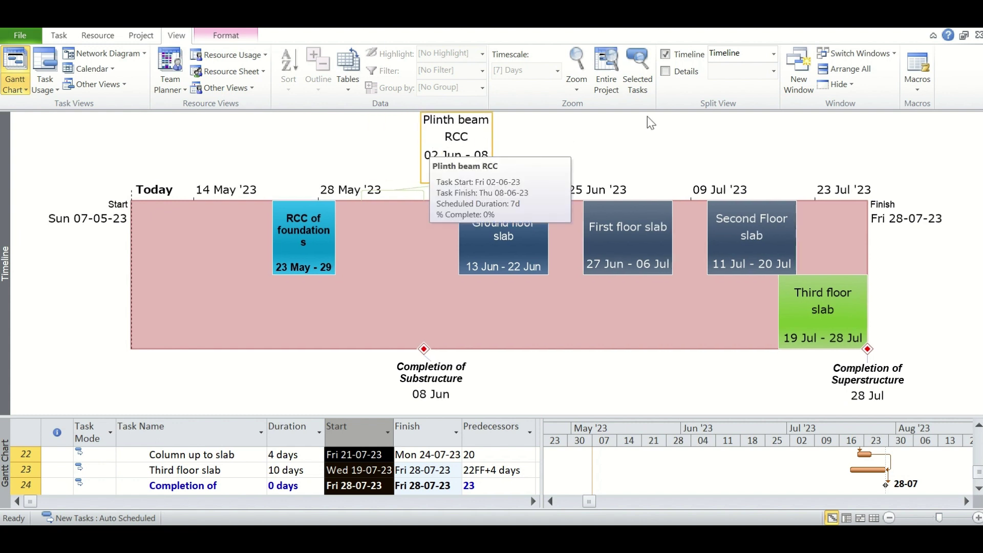
# - Fill the Ground, First and Second Floor slab bars on the timeline with red
pyautogui.click(659, 160)
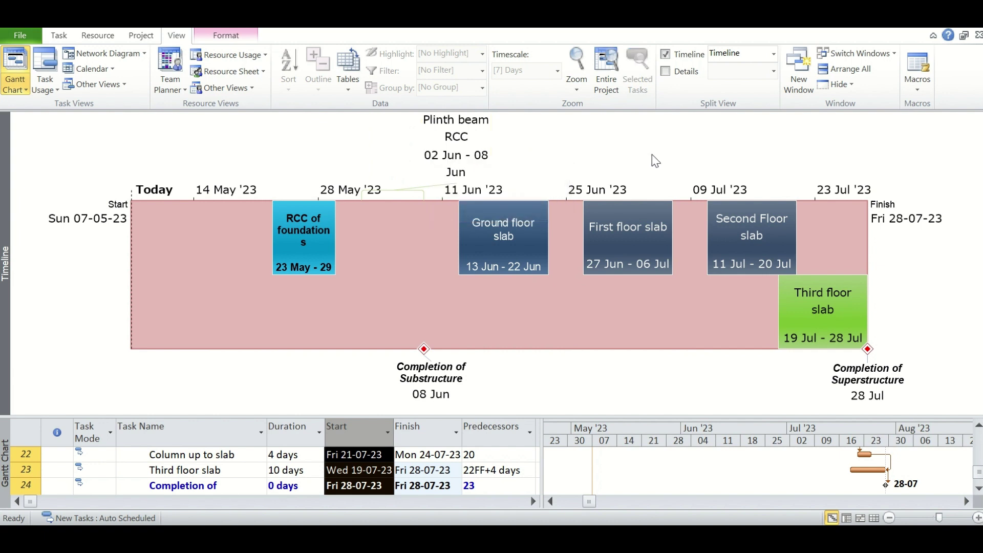
pyautogui.click(515, 159)
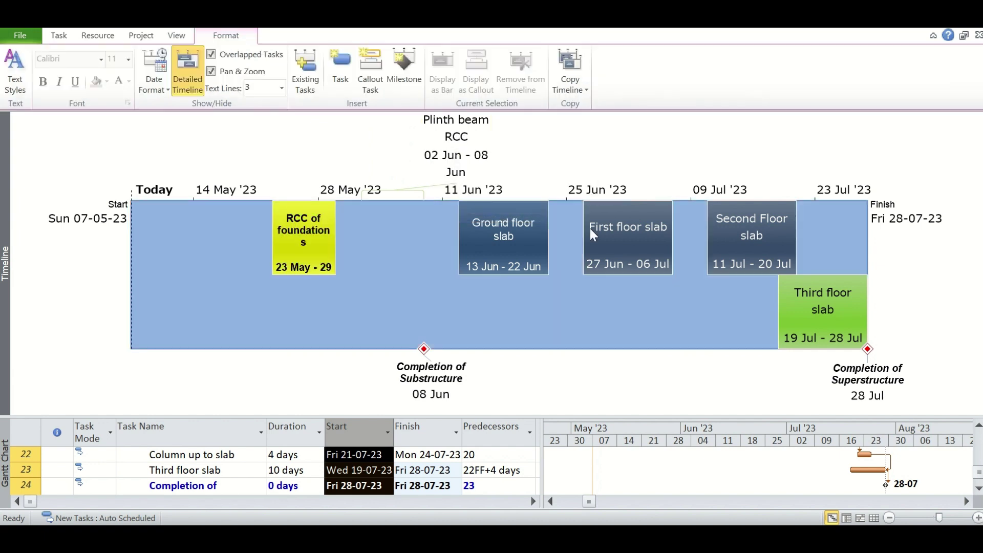
pyautogui.click(512, 234)
pyautogui.keyDown('ctrl'); pyautogui.click(621, 236); pyautogui.keyUp('ctrl')
pyautogui.keyDown('ctrl'); pyautogui.click(752, 223); pyautogui.keyUp('ctrl')
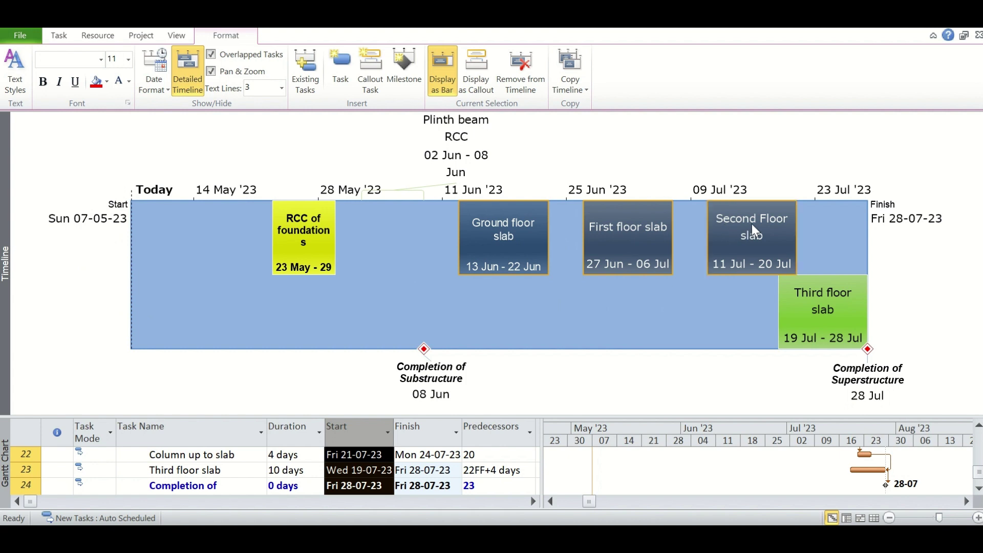
pyautogui.click(107, 82)
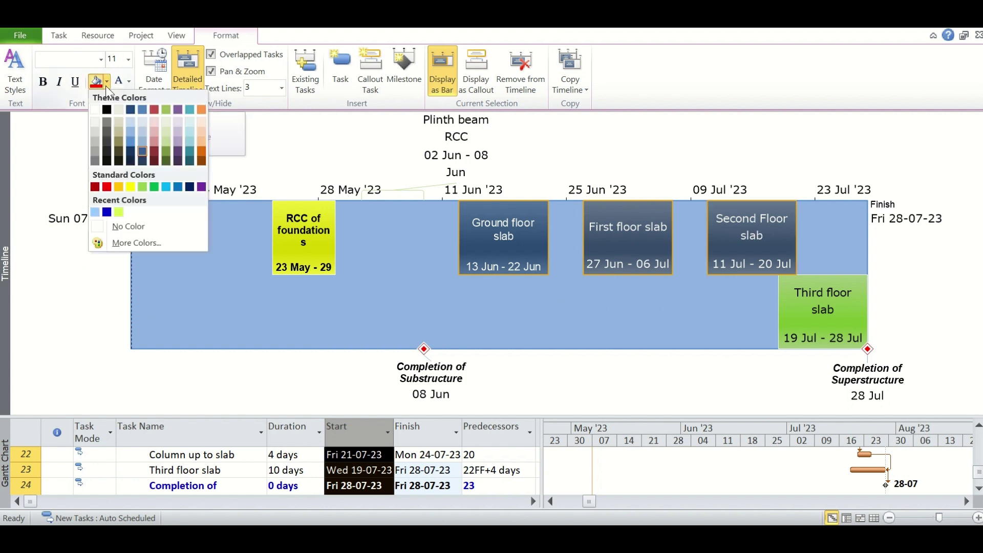
pyautogui.click(106, 186)
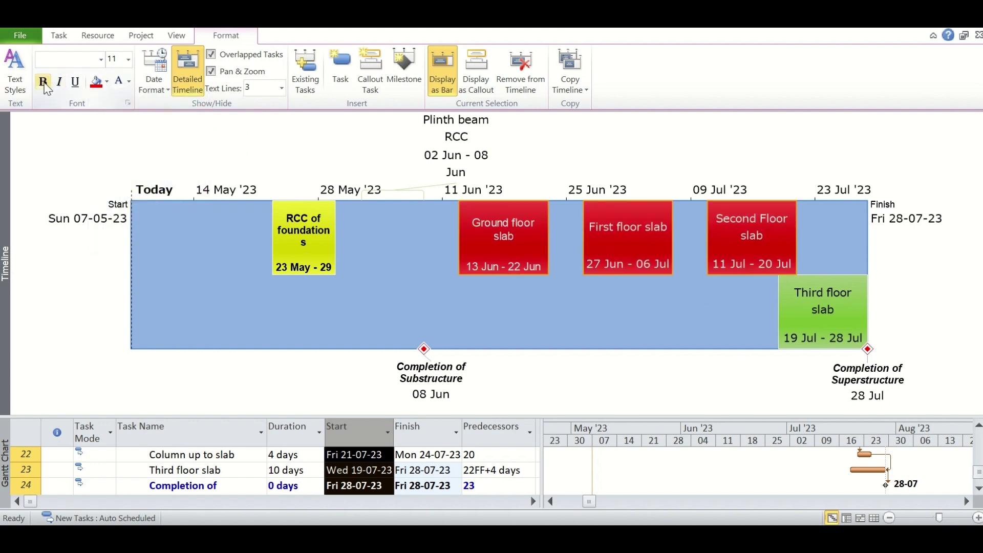
# - Make the three slab bars' text bold at 10-point size
pyautogui.click(44, 86)
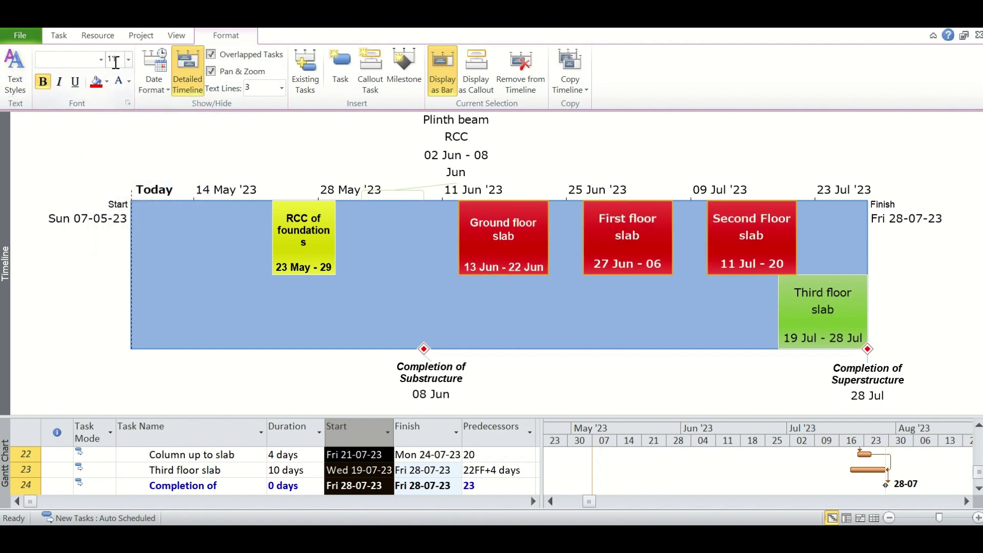
pyautogui.click(116, 63)
pyautogui.write('10')
pyautogui.press('Return')
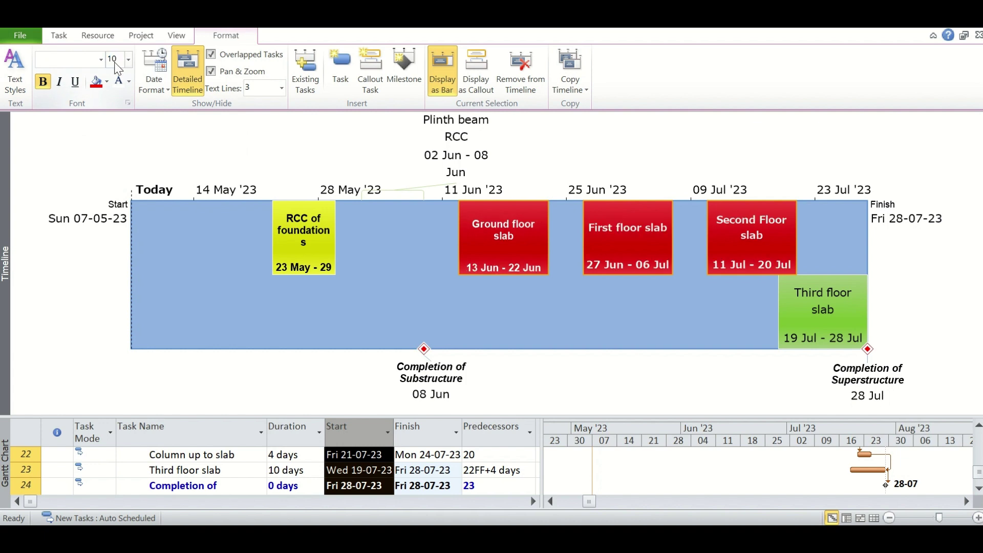
pyautogui.click(44, 291)
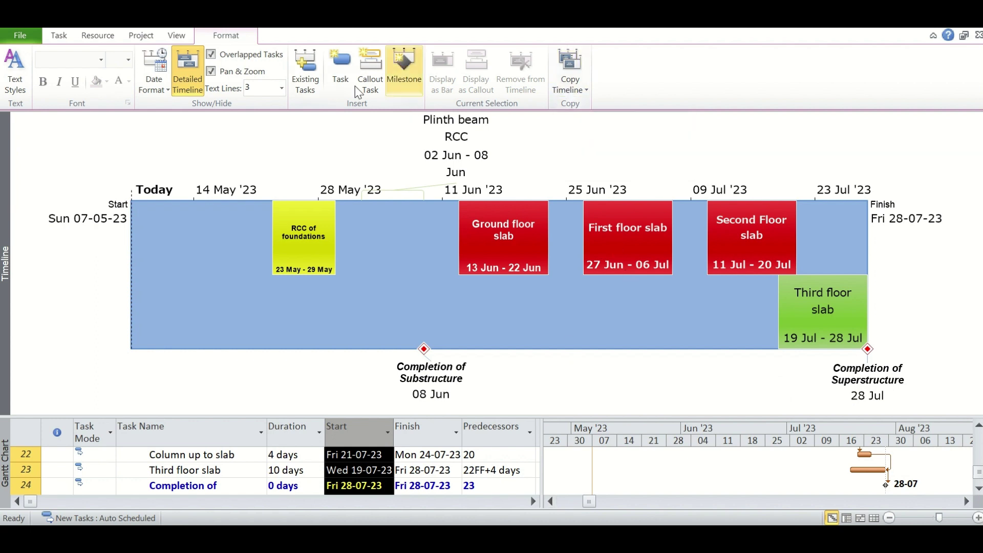
# - Copy the finished timeline using the For Presentation size option
pyautogui.click(583, 96)
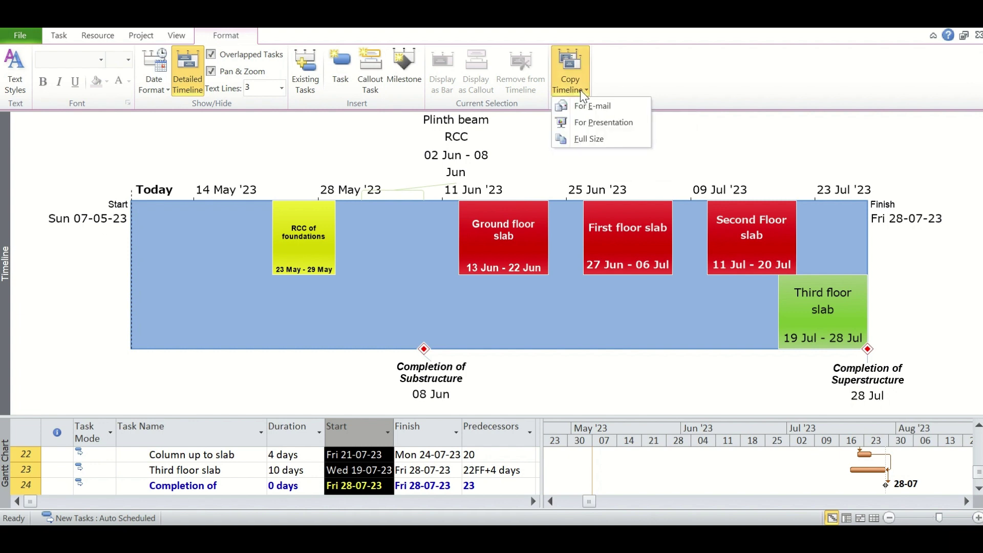
pyautogui.click(588, 122)
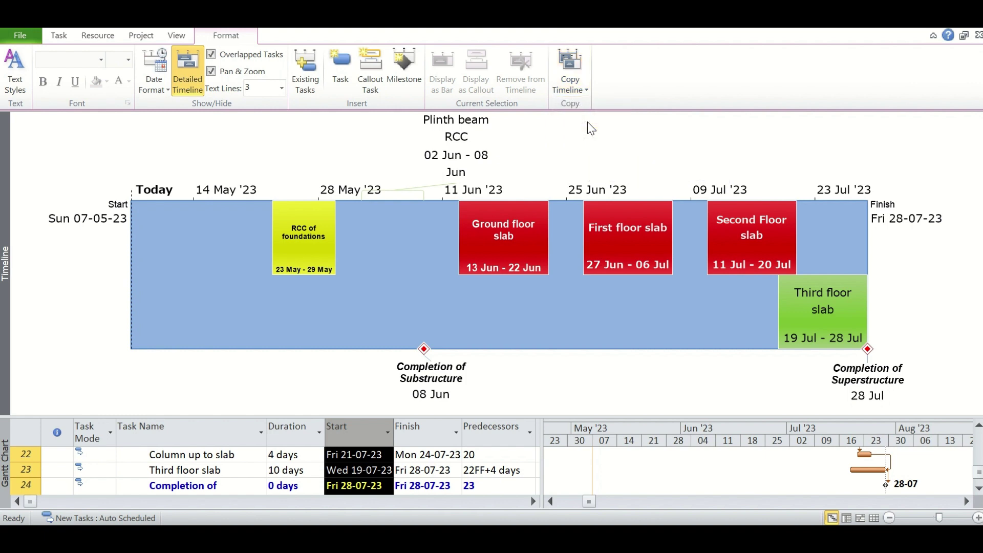
# - Paste the copied timeline onto the blank PowerPoint slide
pyautogui.hotkey('alt', 'Tab')
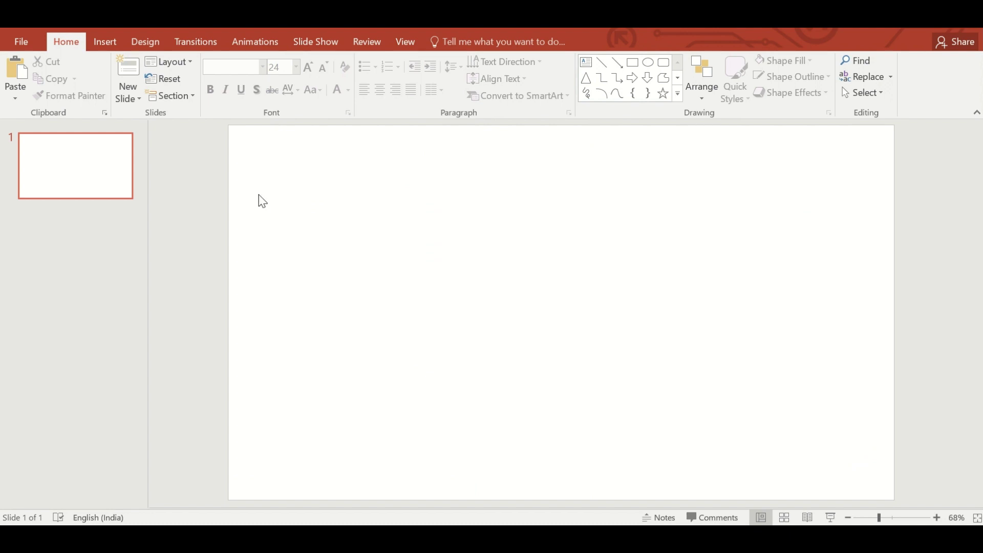
pyautogui.hotkey('ctrl', 'v')
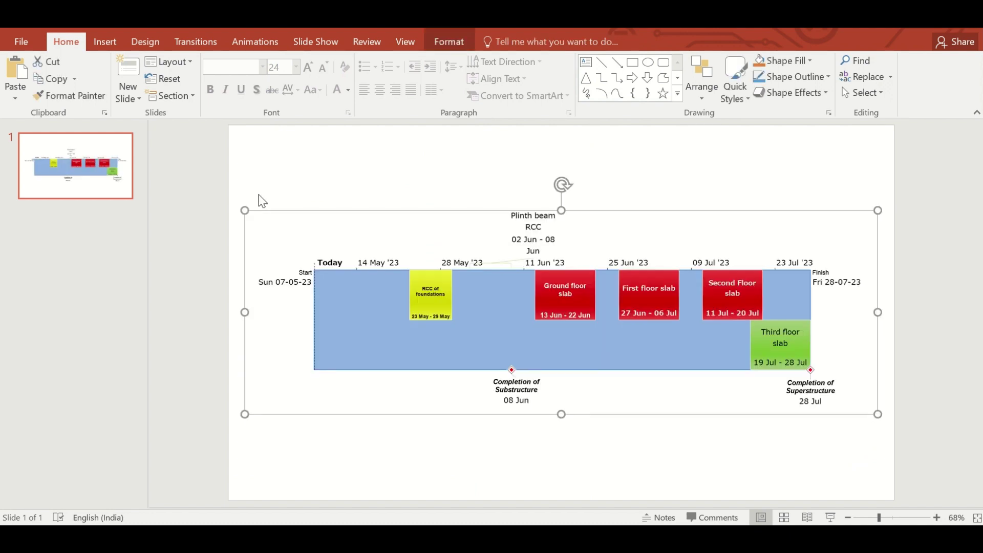